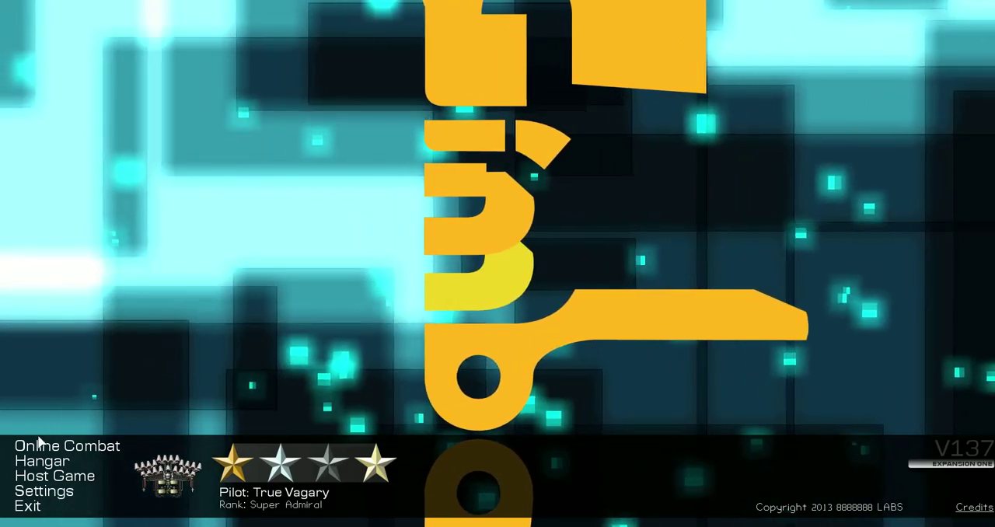
- Open the Hangar, listing 13 warship designs with Scale's price and mass shown
click(41, 461)
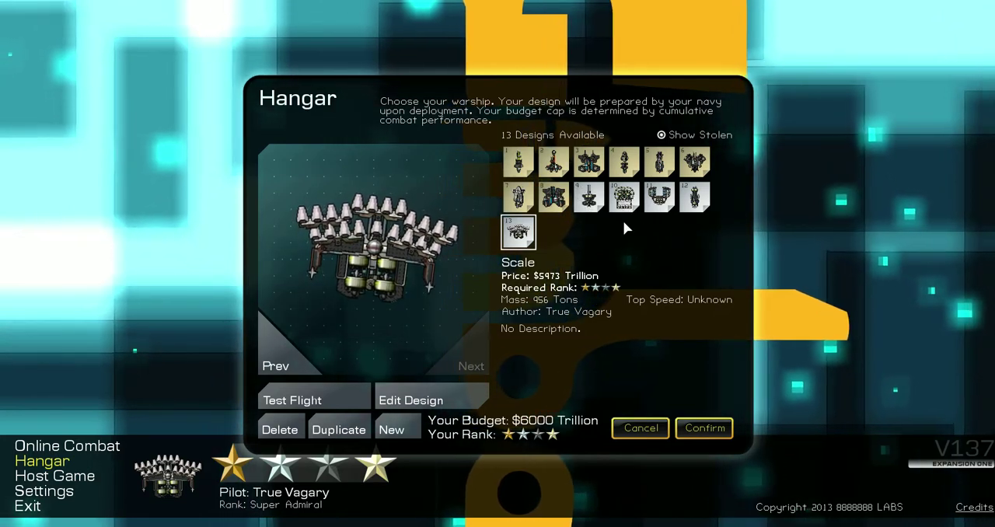
- Preview Laughing Jack, then launch a test flight of design 11, T.J.O.D
click(623, 199)
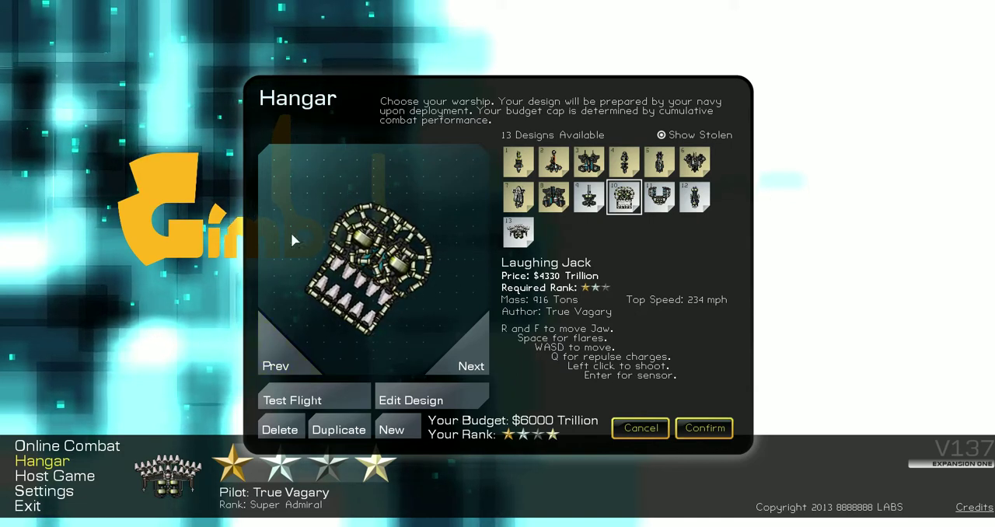
click(659, 199)
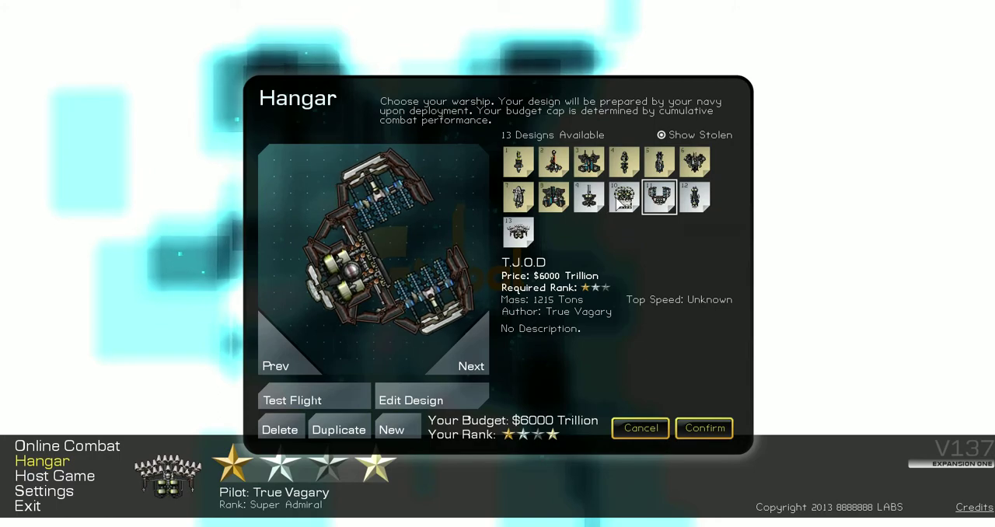
click(281, 401)
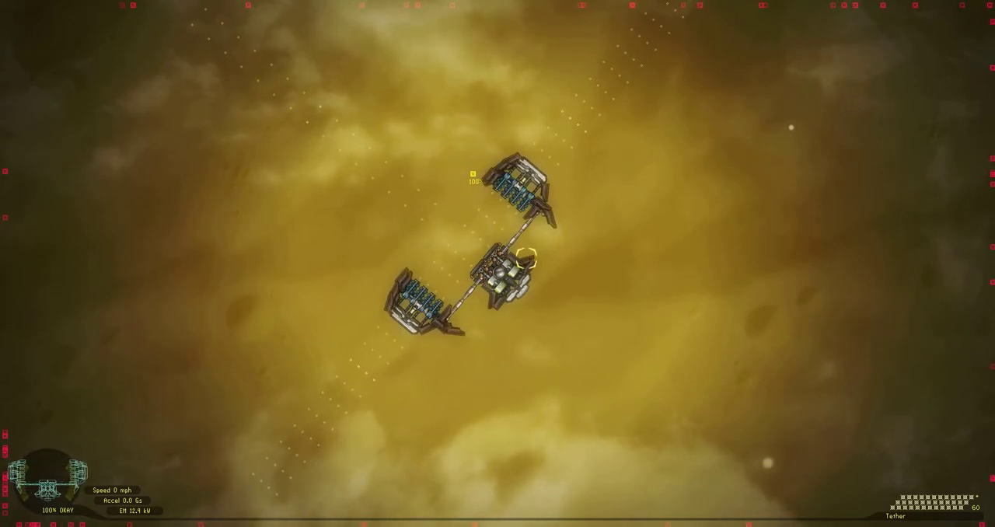
scroll(526, 259, down, 2)
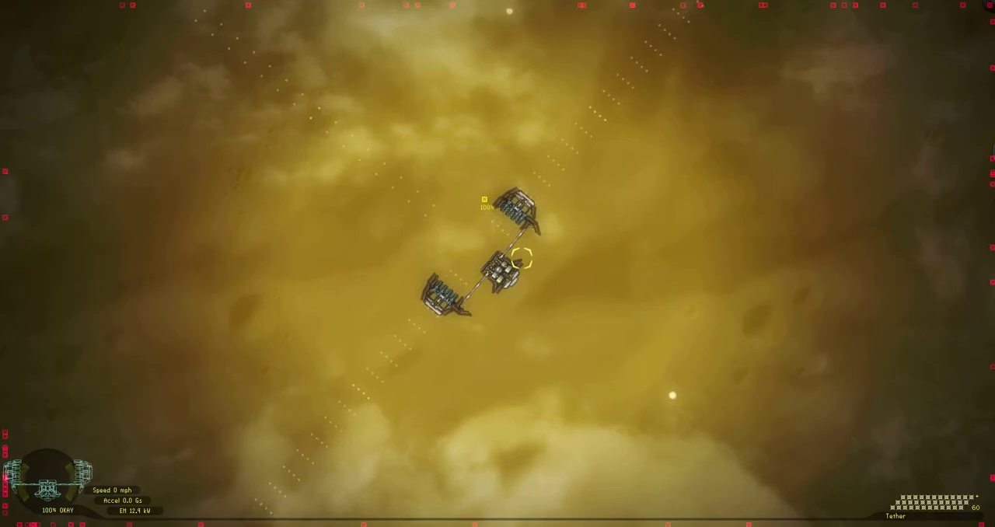
scroll(521, 259, up, 2)
scroll(521, 259, up, 3)
scroll(522, 259, down, 2)
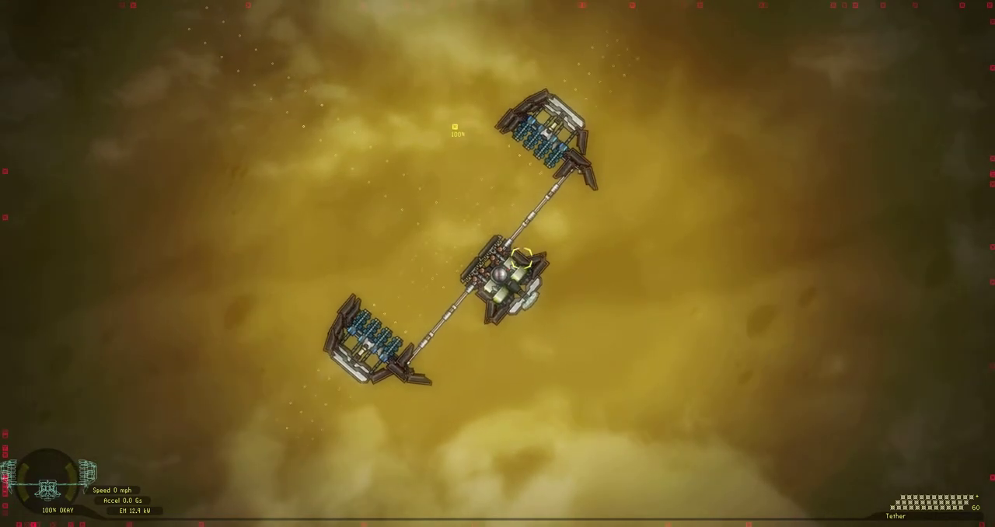
scroll(522, 259, down, 2)
scroll(521, 259, down, 2)
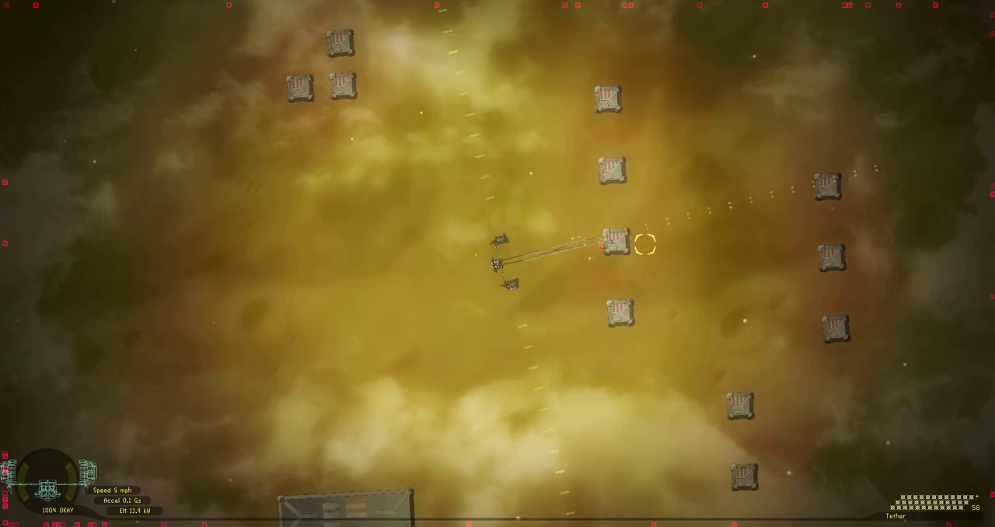
- Accelerate the T.J.O.D into the crate field until a crate kills it
key(w)
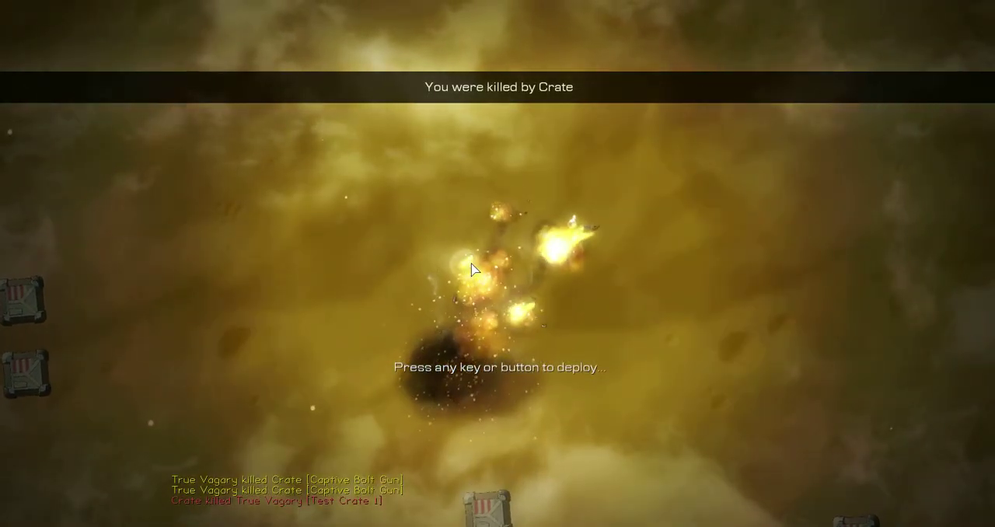
- Dismiss the death screen and start a Laughing Jack test flight
click(615, 273)
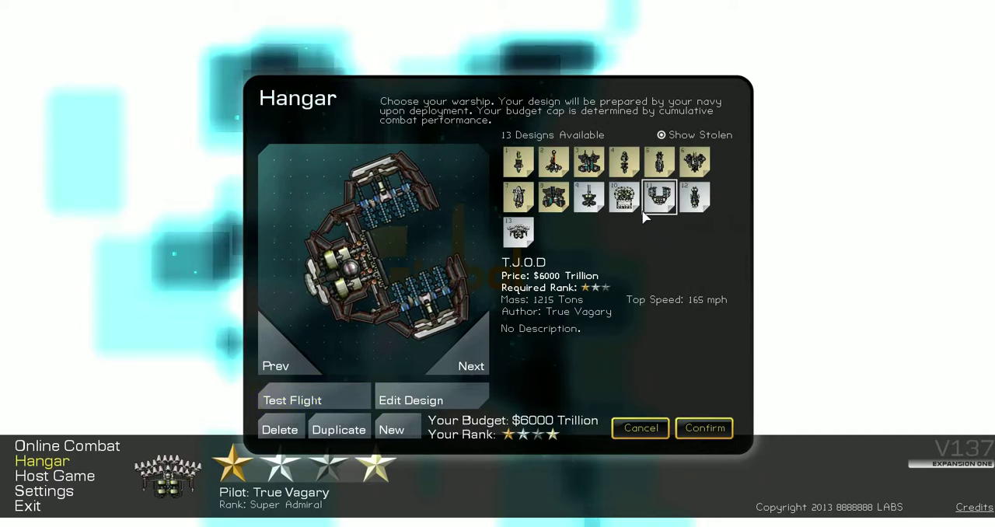
click(626, 206)
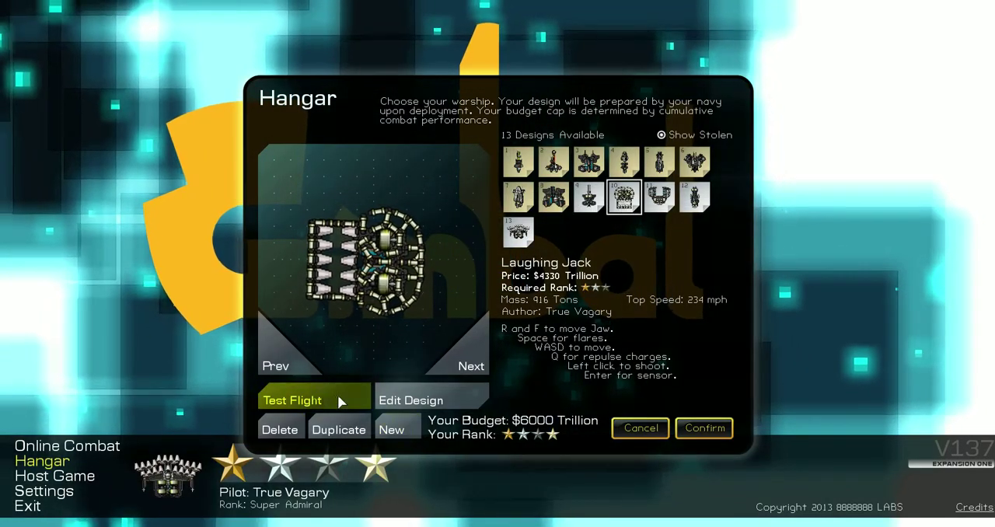
click(338, 396)
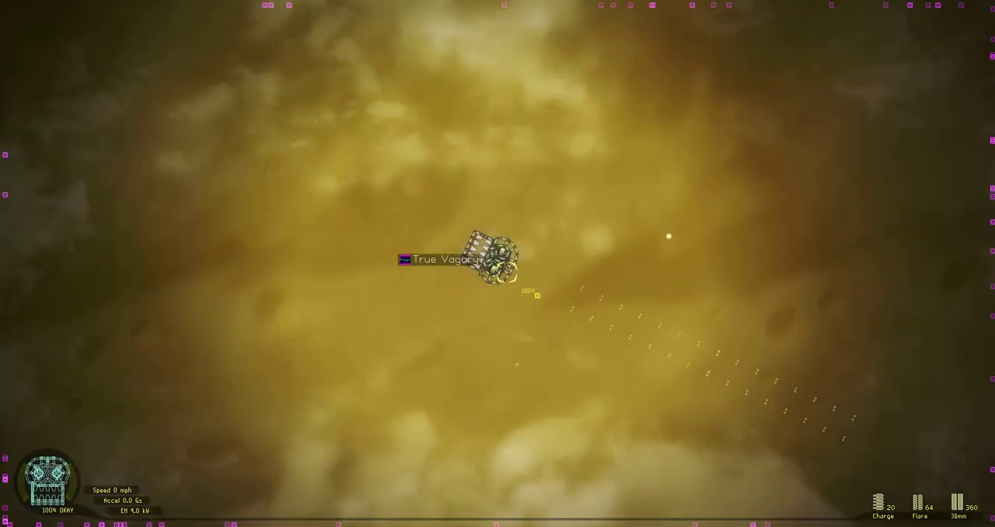
- Launch several volleys of flares and a repulse charge among the crates
key(f)
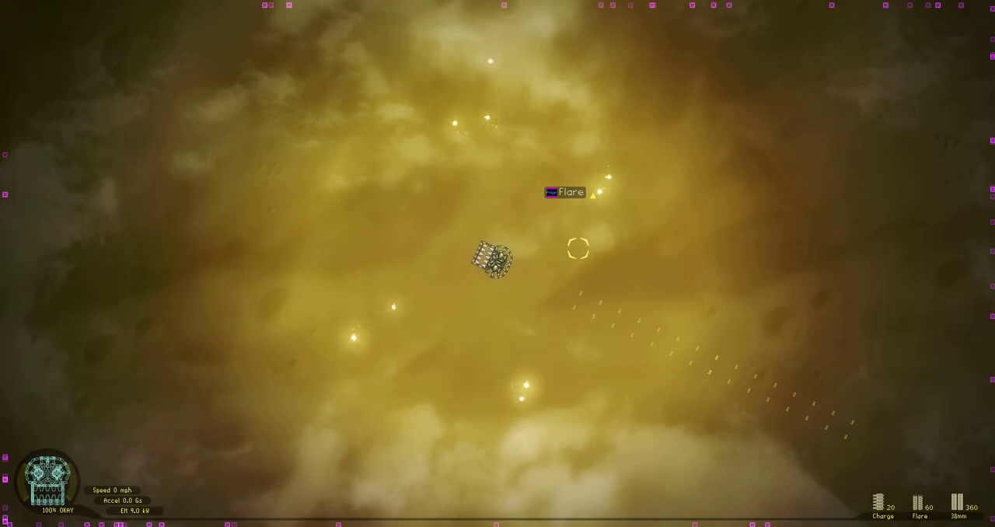
key(c)
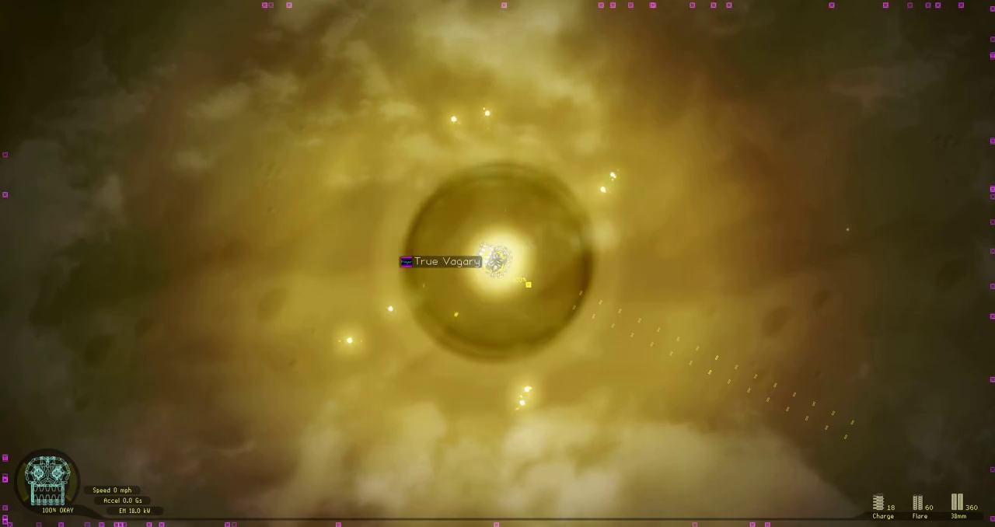
key(f)
key(f)
key(f)
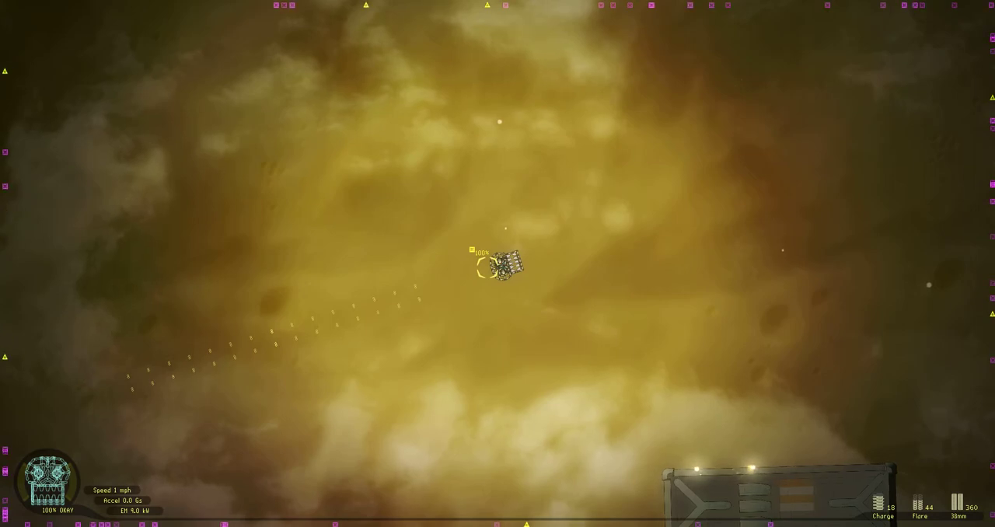
scroll(470, 222, up, 2)
scroll(470, 222, down, 2)
scroll(470, 221, down, 2)
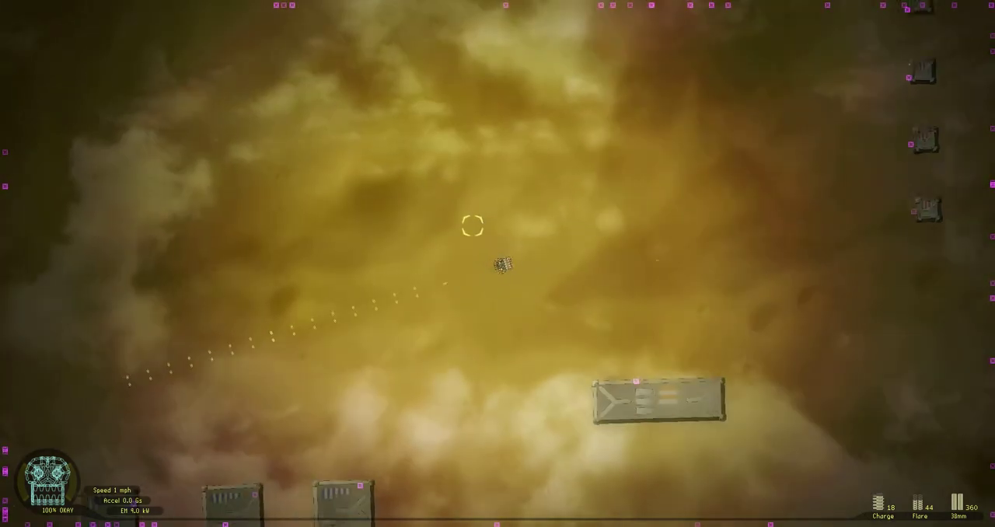
key(f)
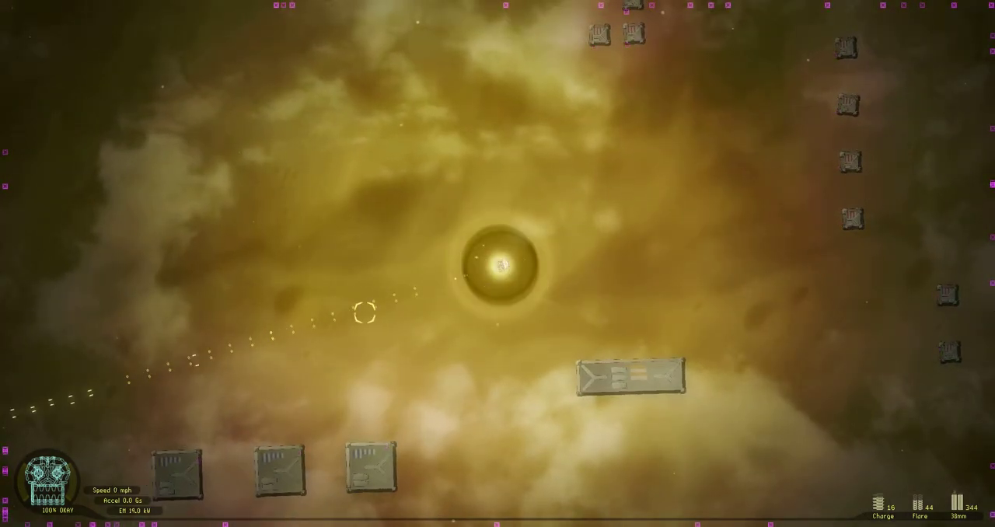
scroll(366, 312, down, 1)
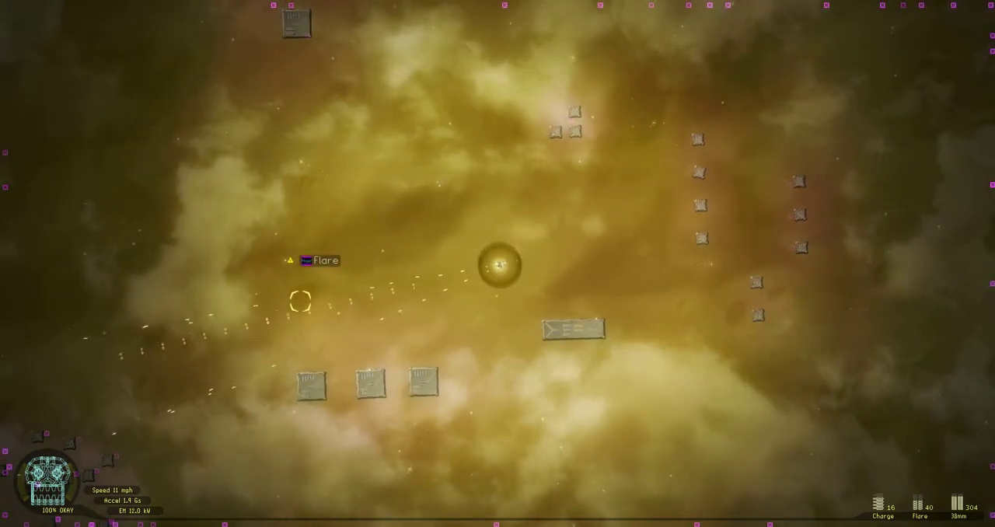
scroll(222, 351, up, 1)
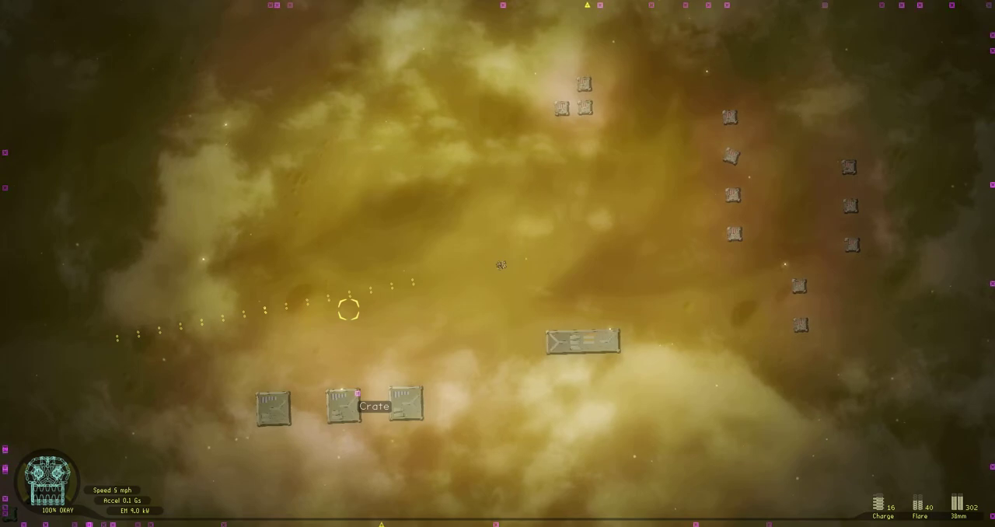
scroll(348, 310, up, 2)
scroll(394, 314, up, 2)
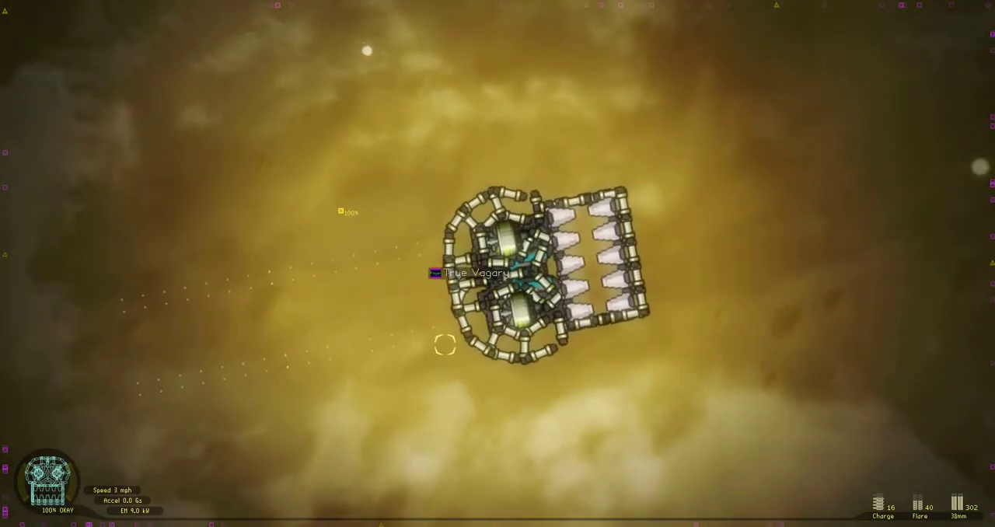
scroll(445, 344, down, 3)
scroll(444, 345, up, 2)
scroll(442, 345, up, 1)
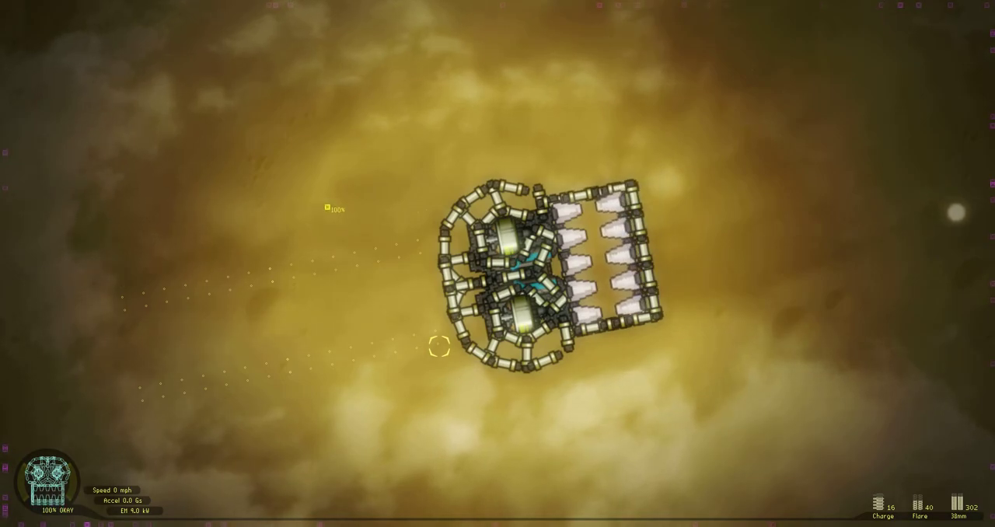
- End the flight, save Laughing Jack from the Design Editor, and test-fly it again
key(Escape)
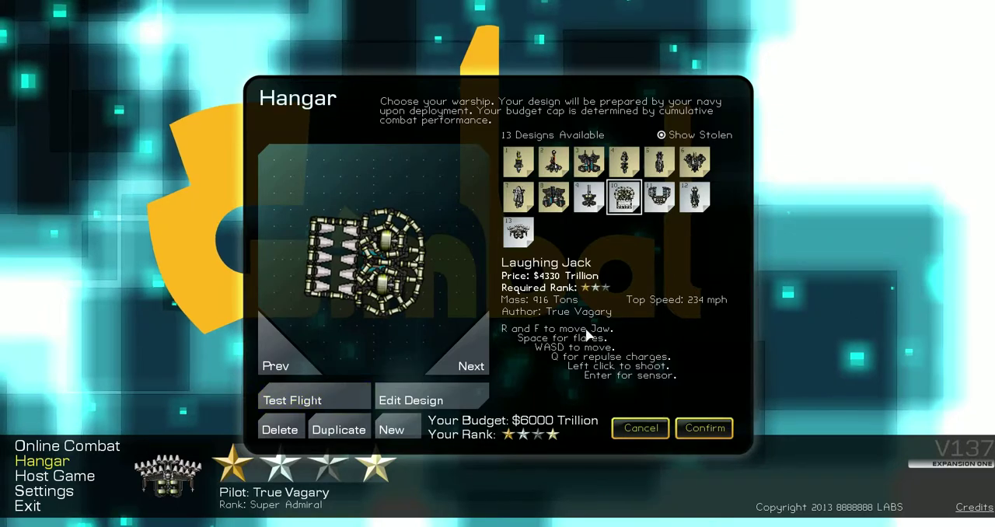
click(432, 401)
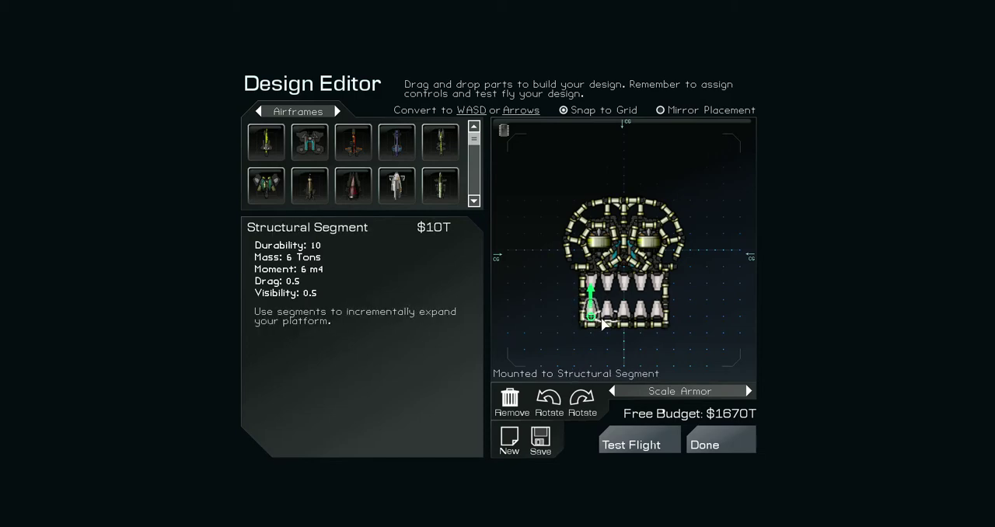
click(588, 364)
click(541, 439)
click(513, 364)
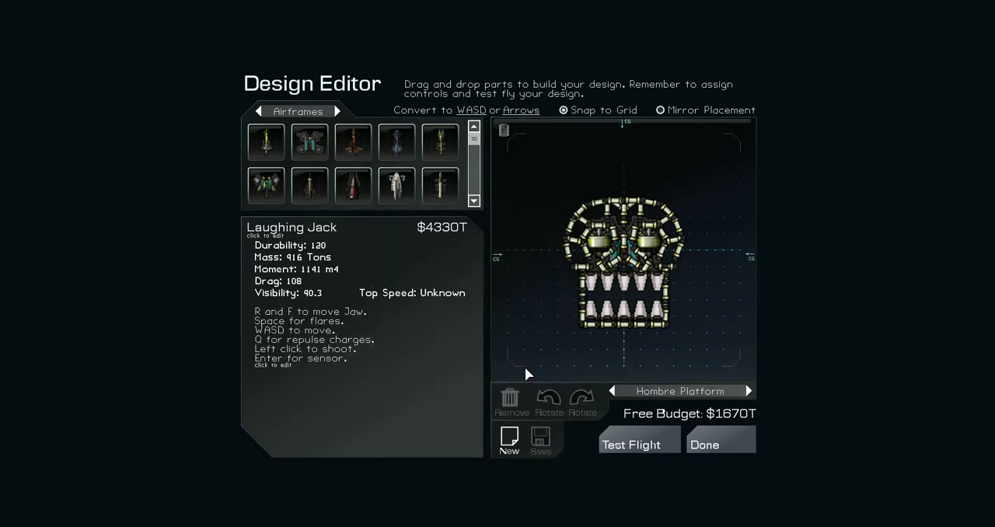
click(631, 447)
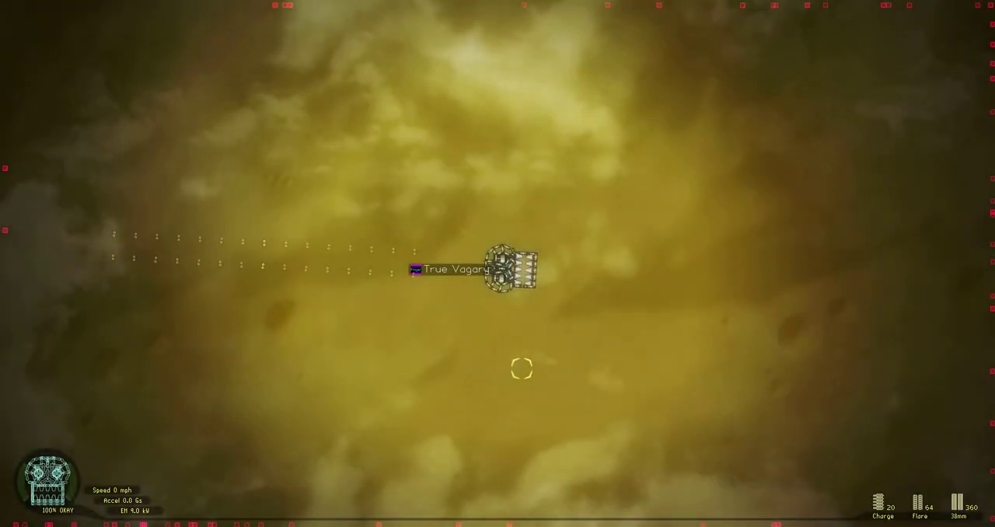
scroll(520, 369, up, 5)
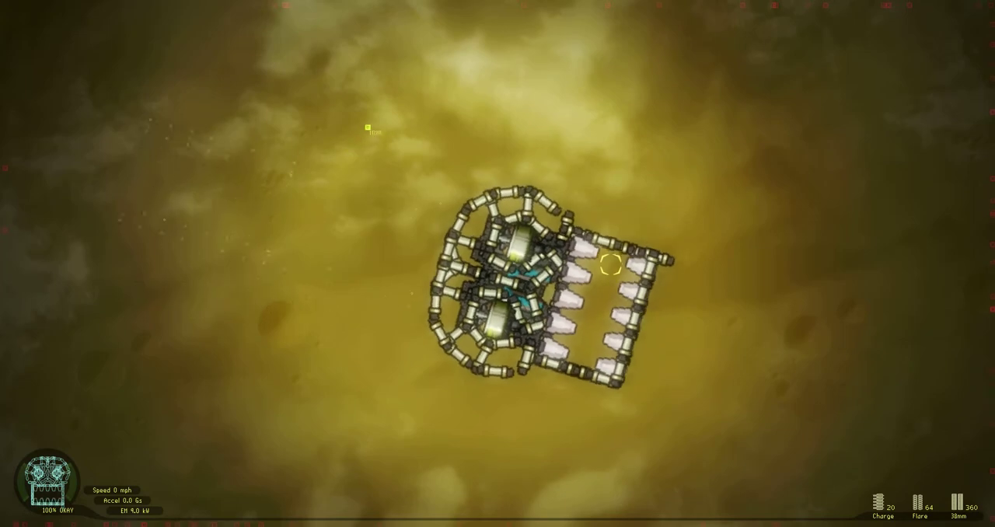
- Turn and fire a charge, then exit to the Design Editor and grab a structural segment
key(q)
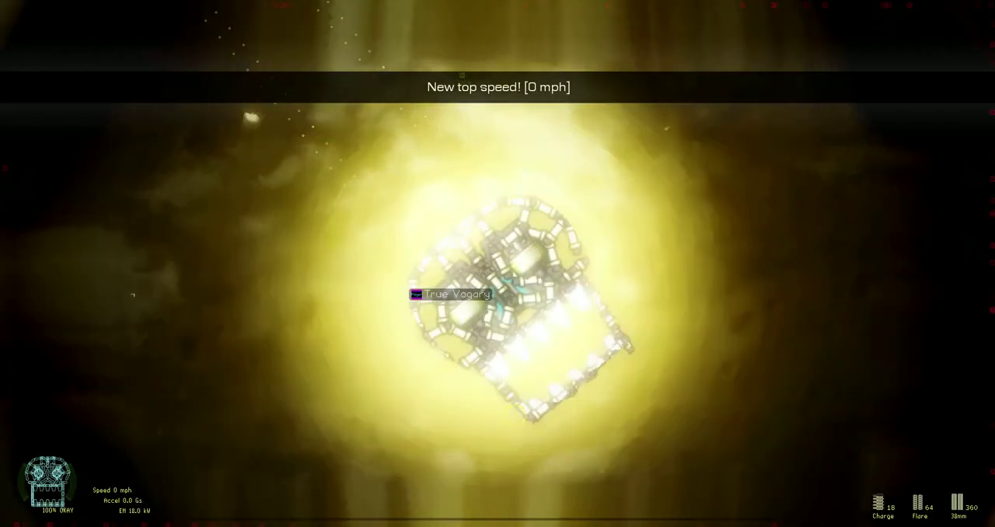
click(498, 389)
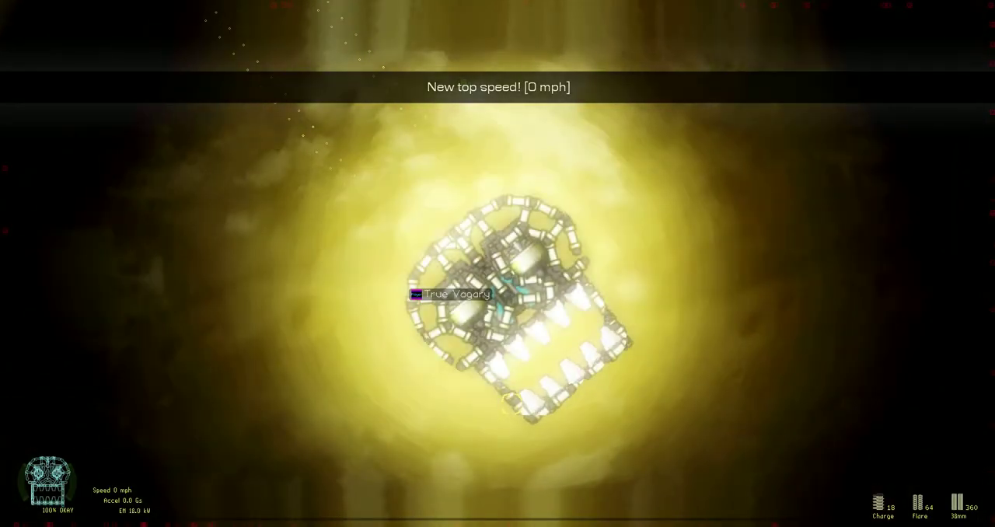
key(Escape)
click(586, 285)
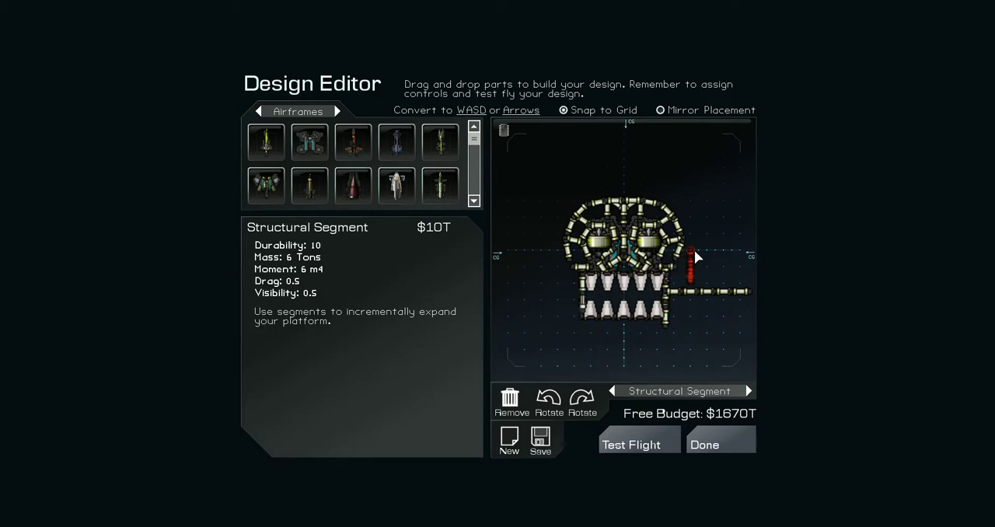
- Mount a segment along the jaw's bottom edge and switch the parts list to Structure
drag(696, 257, 682, 280)
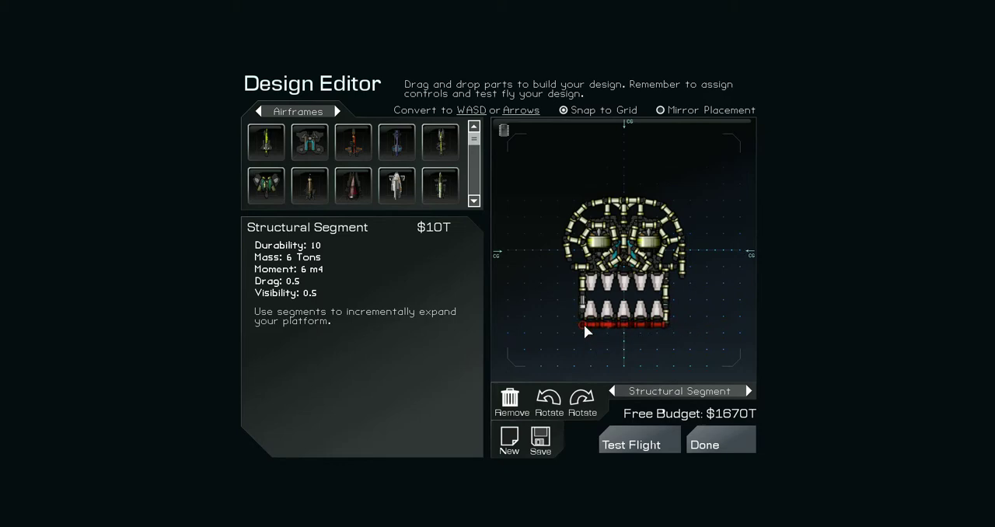
click(584, 324)
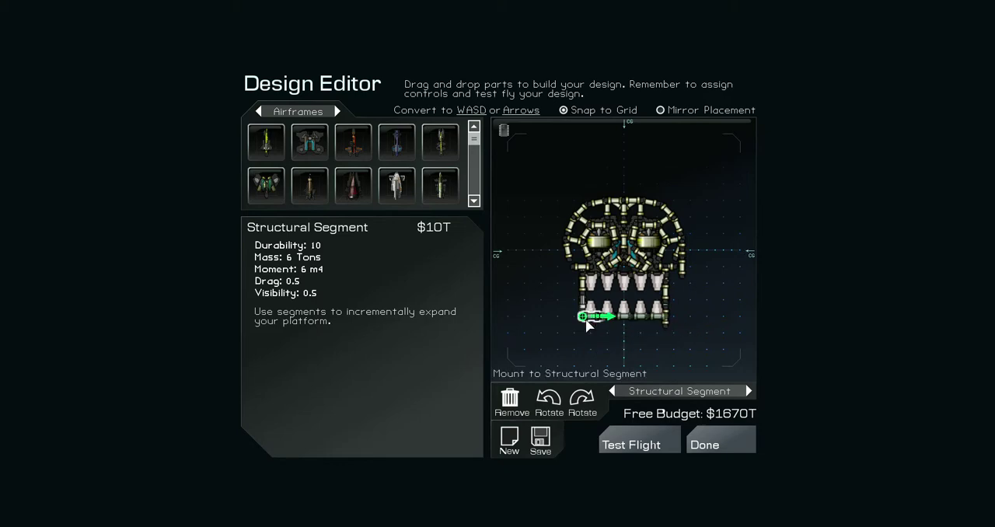
click(323, 111)
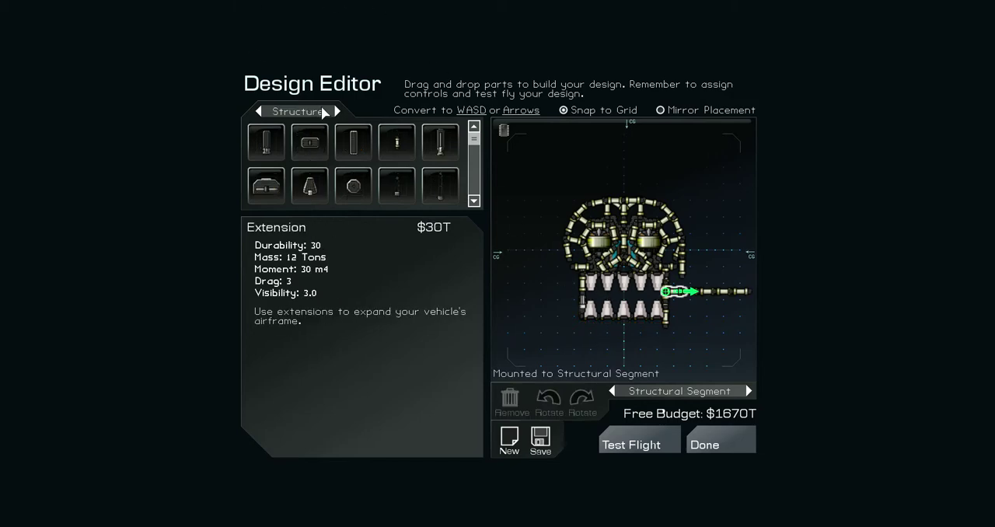
click(410, 155)
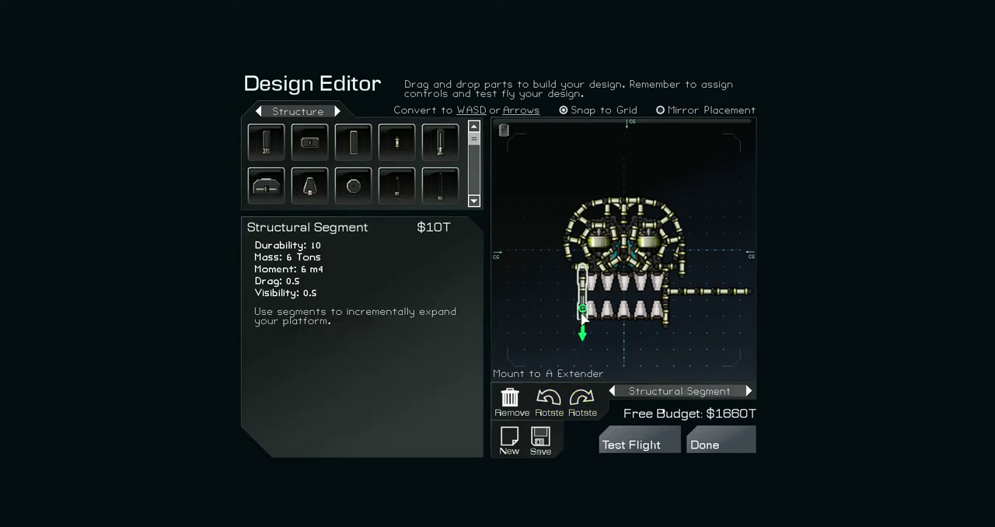
- Mount more structural segments on the lower jaw's left side and clear the selection
click(665, 316)
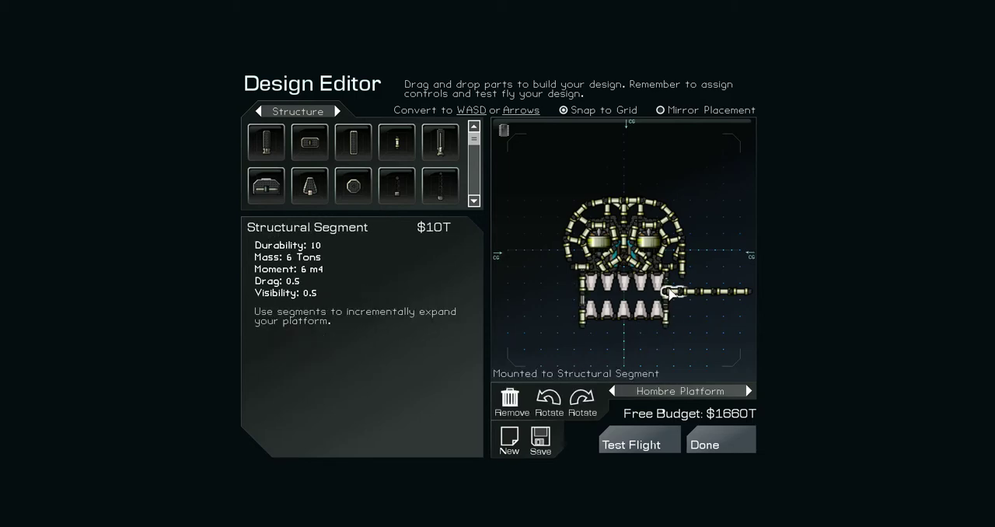
click(586, 327)
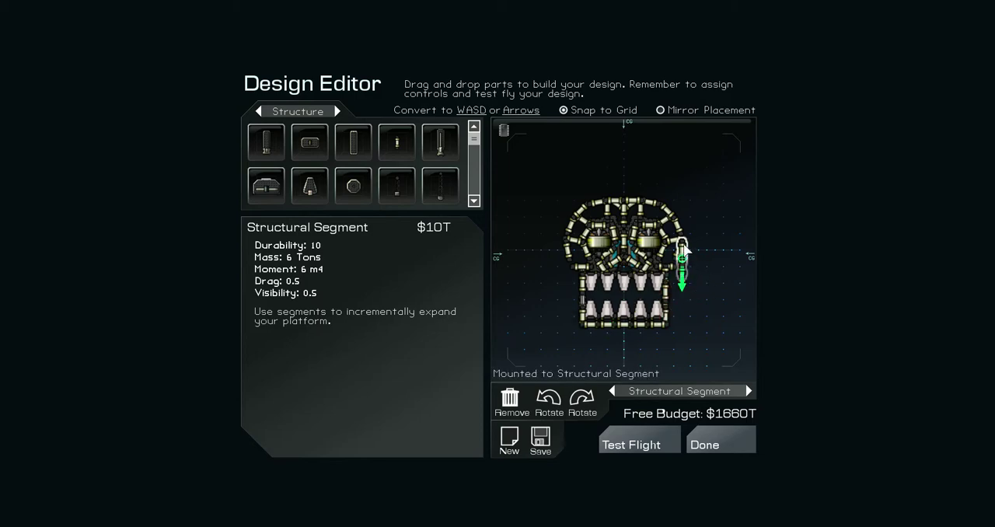
click(585, 289)
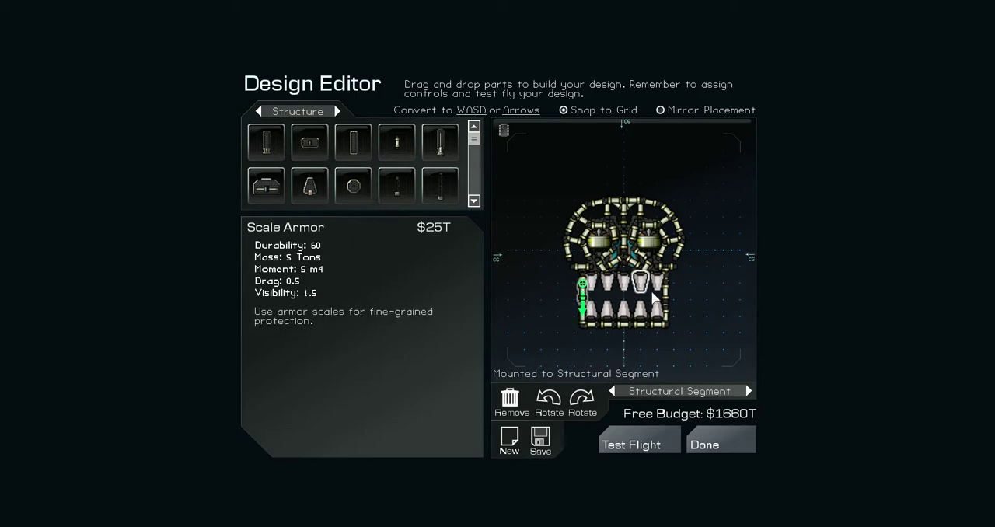
click(693, 300)
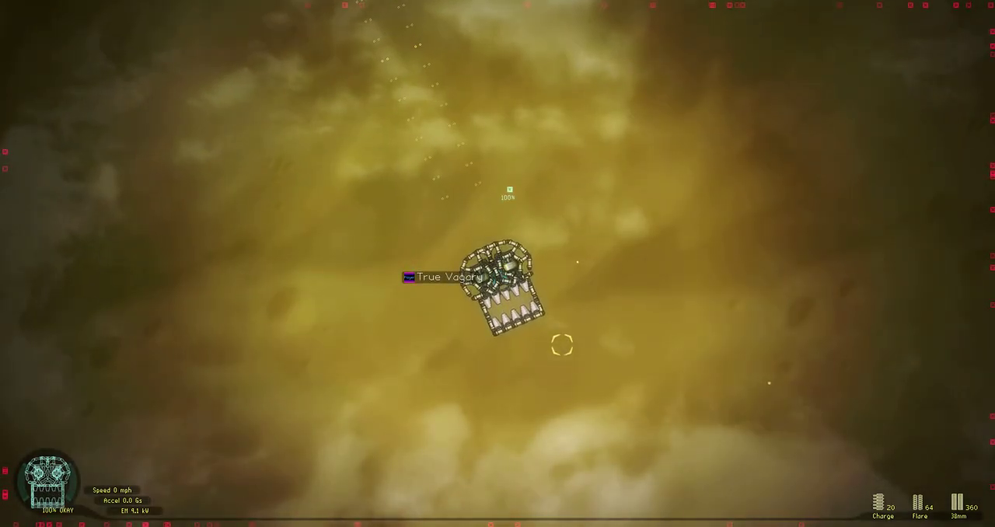
scroll(562, 345, up, 3)
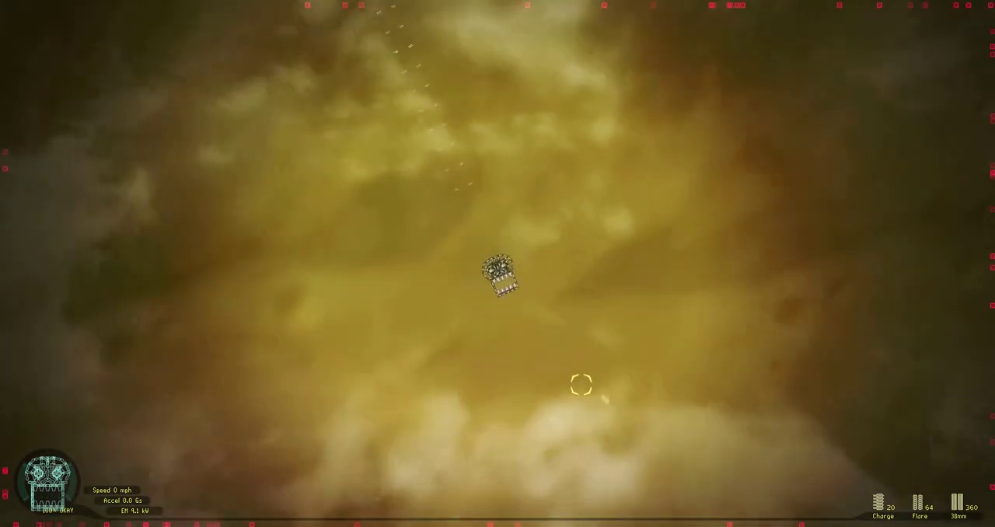
scroll(579, 381, down, 5)
scroll(570, 357, down, 3)
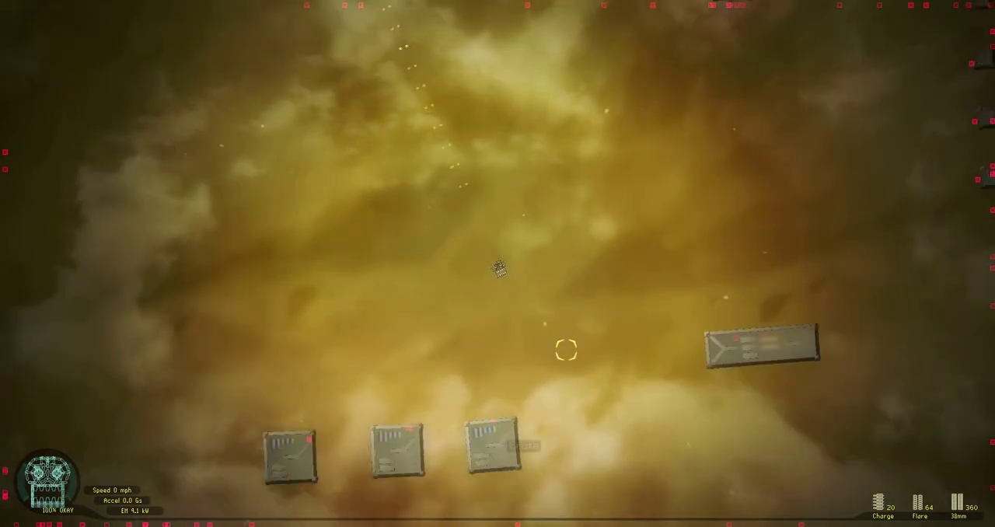
- Exit the True Vagary test flight back to the Laughing Jack Design Editor
key(Escape)
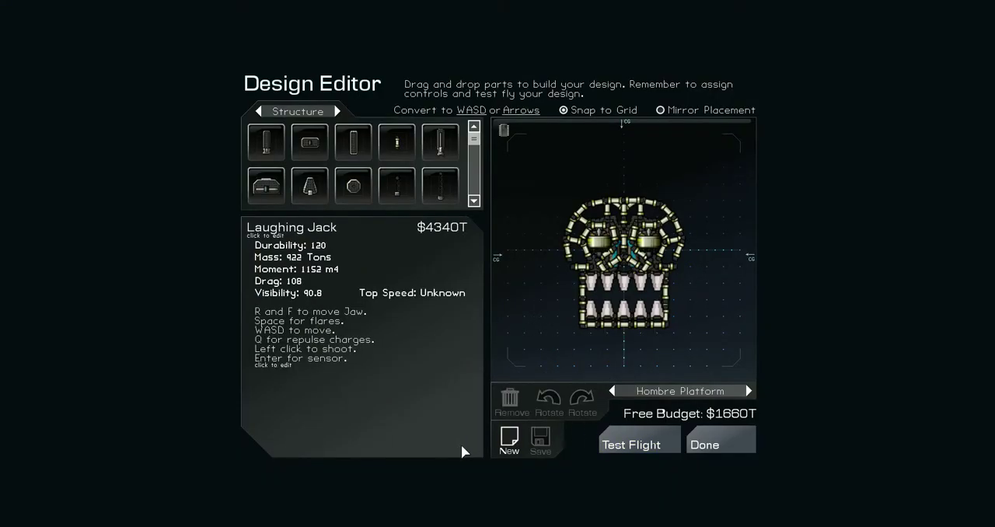
- Finish editing, pick design 11 (Sniper) in the Hangar, and test-fly it
click(721, 448)
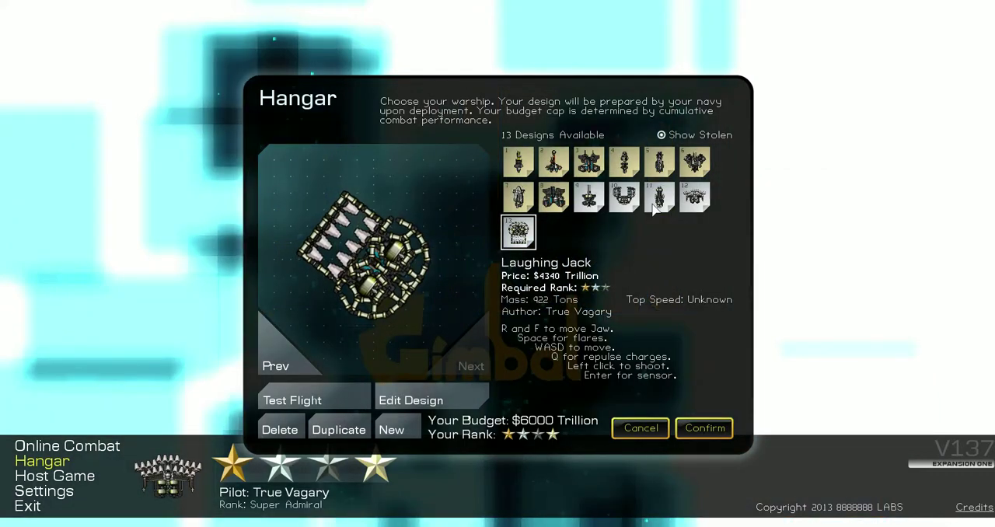
click(658, 201)
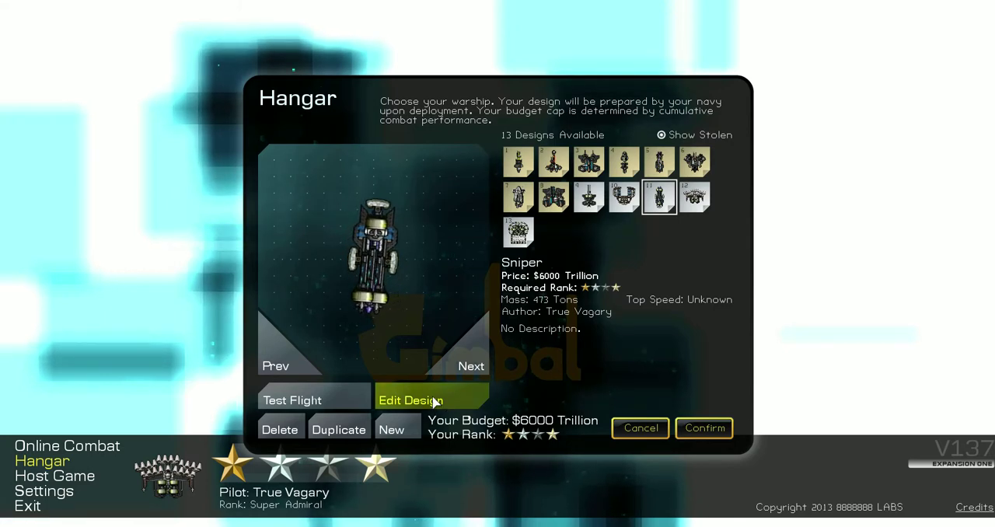
click(334, 394)
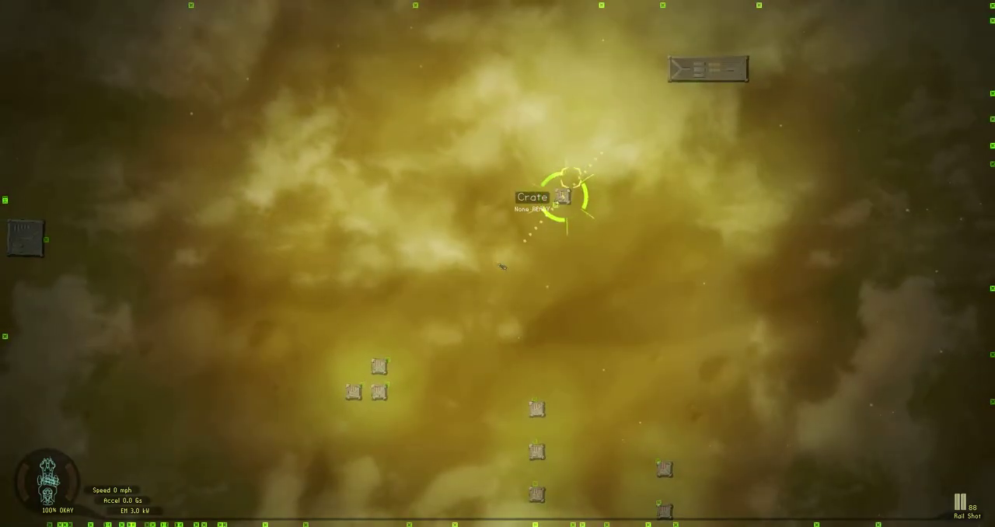
- Fire repeated railgun rounds to destroy the first targeted crates
click(503, 266)
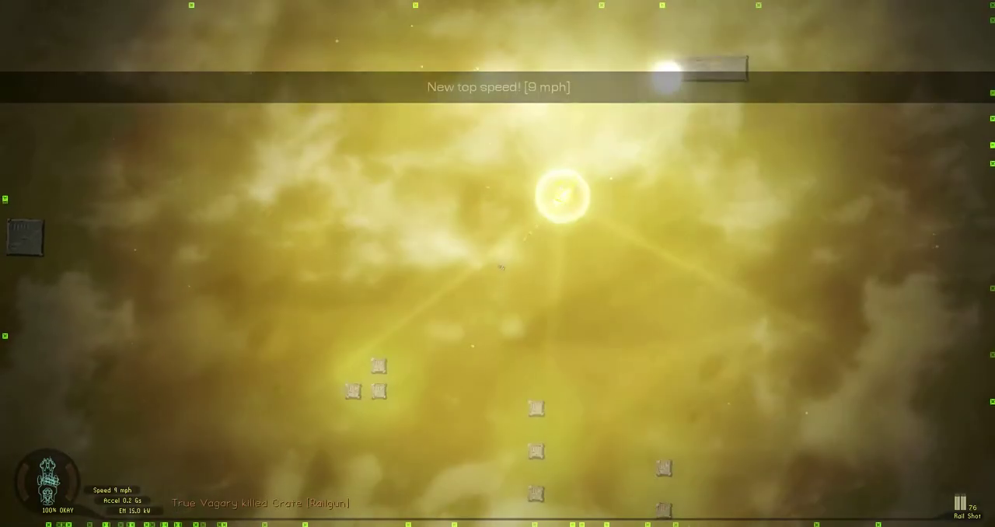
click(502, 266)
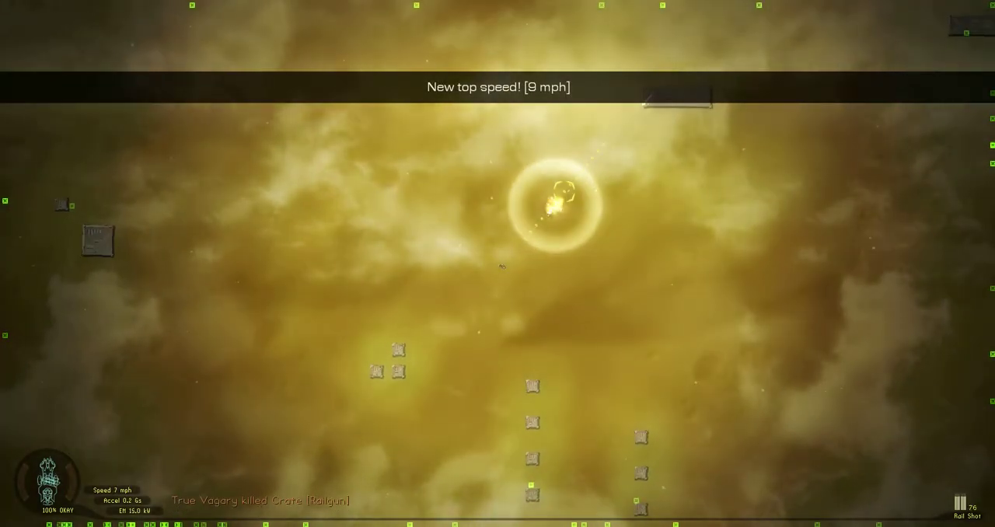
click(670, 105)
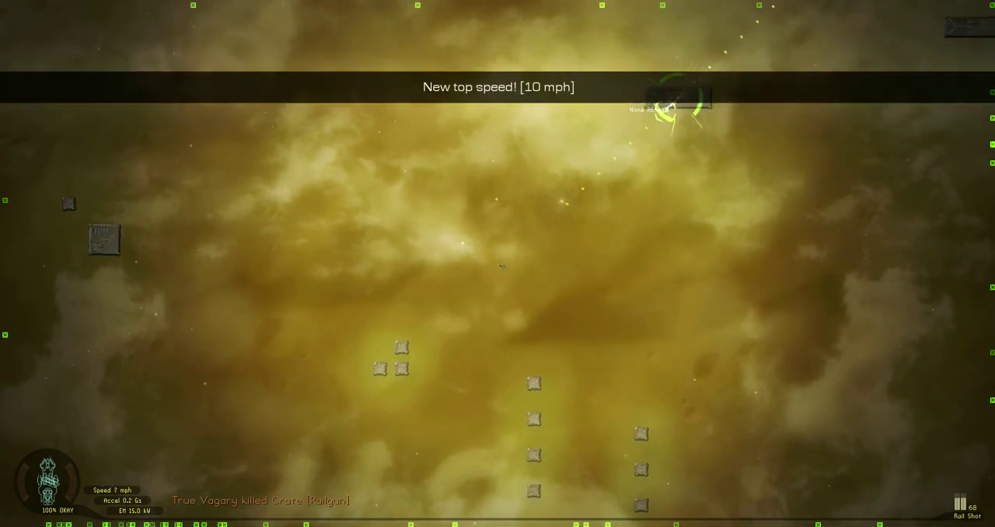
click(673, 109)
click(670, 109)
click(671, 109)
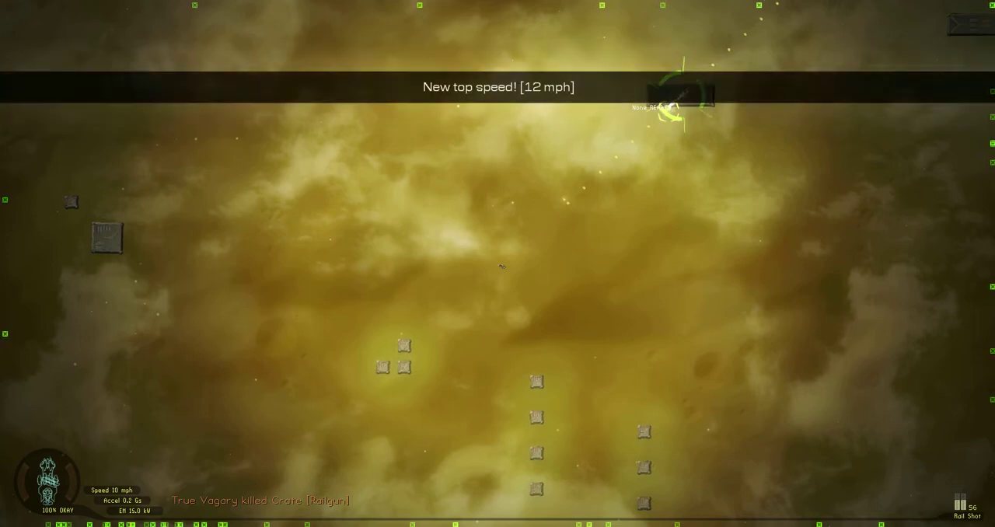
click(670, 109)
click(672, 107)
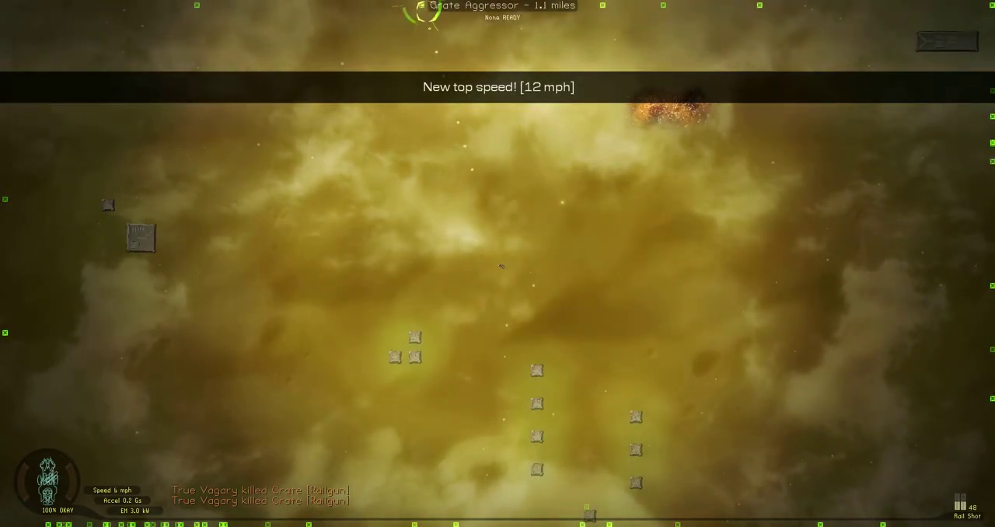
scroll(500, 262, down, 3)
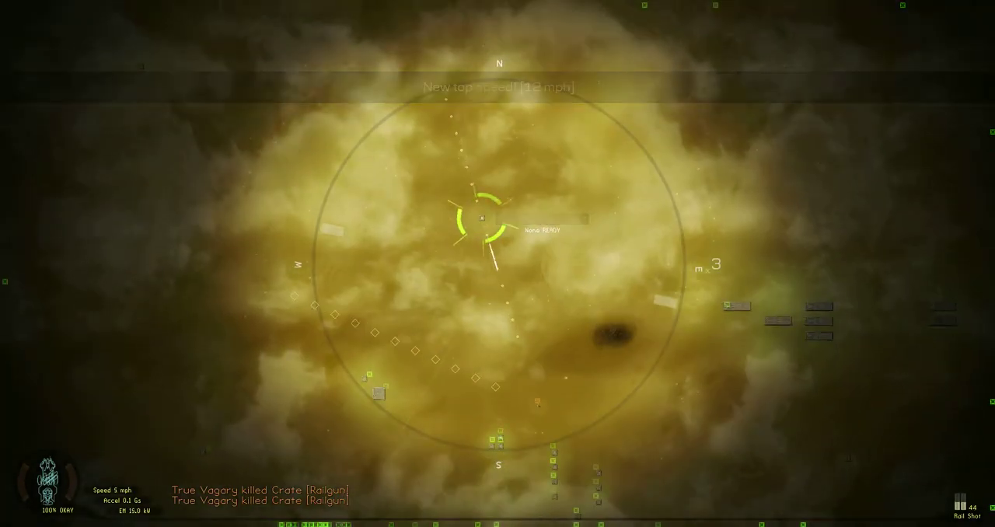
- Shoot down the Crate Aggressors and remaining crates until Rail Shot reads OUT
click(482, 220)
click(487, 223)
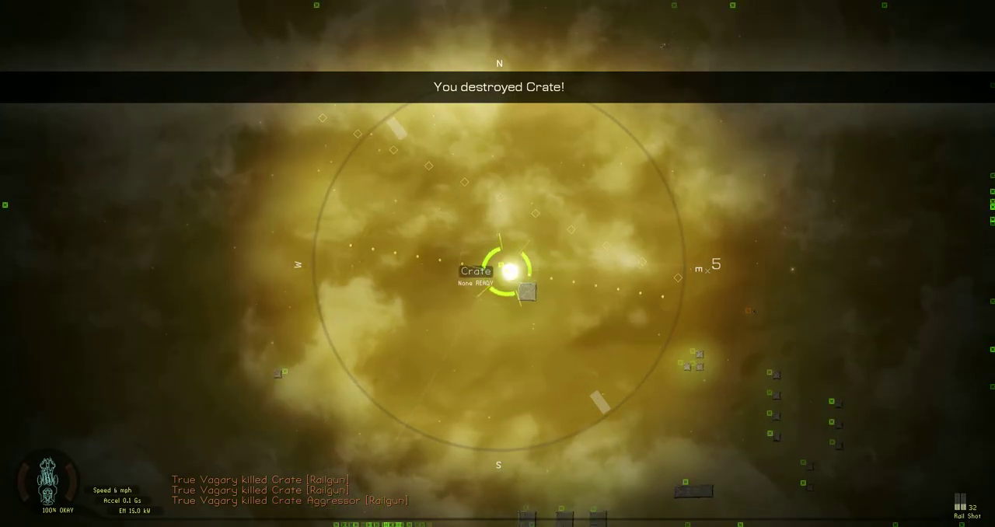
click(507, 271)
click(506, 270)
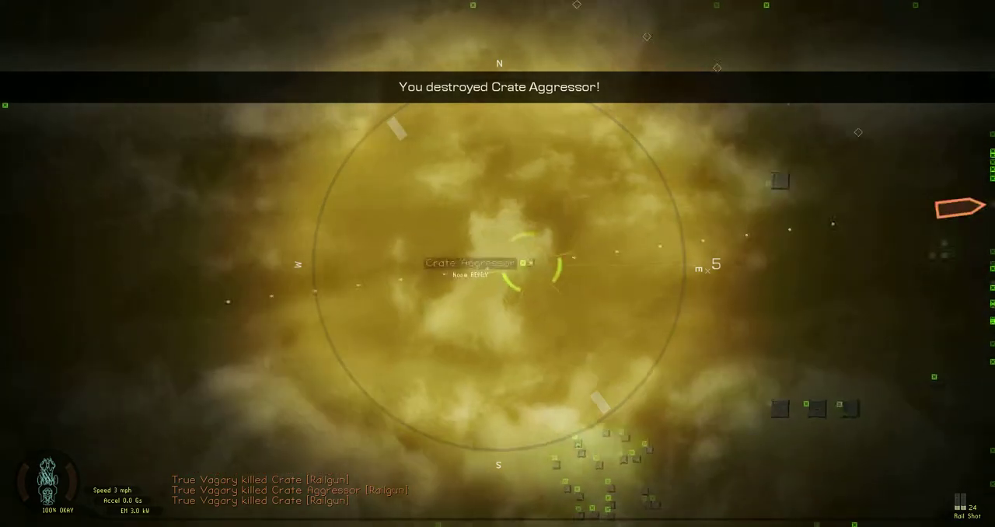
click(475, 264)
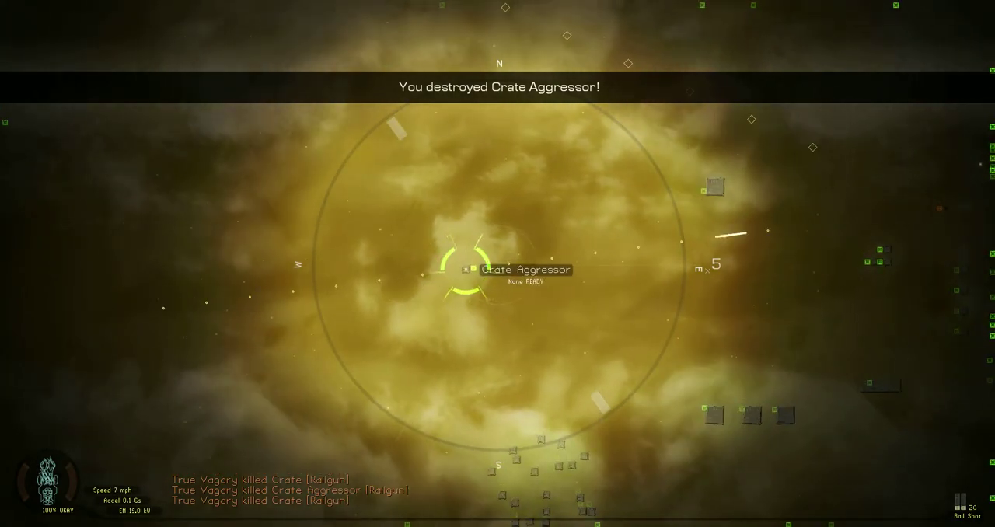
click(467, 268)
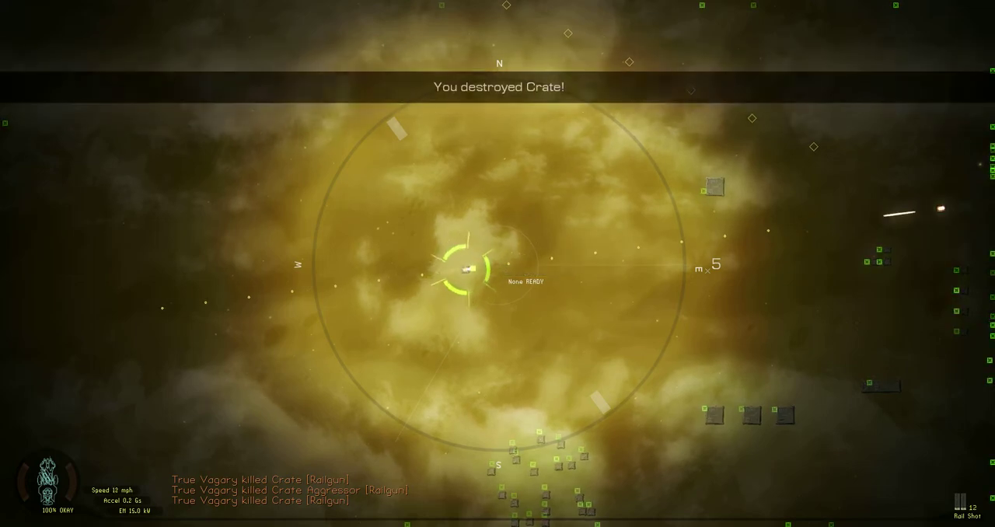
click(466, 269)
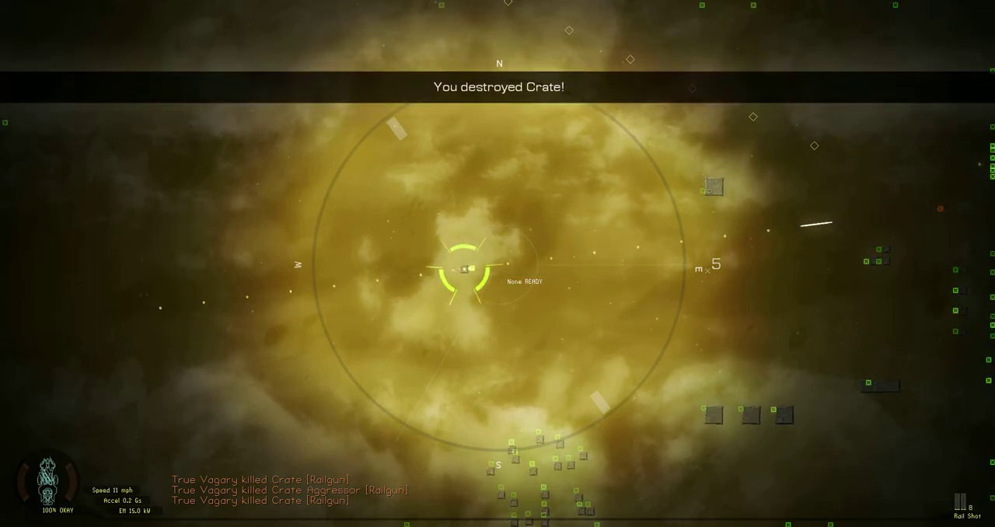
click(467, 268)
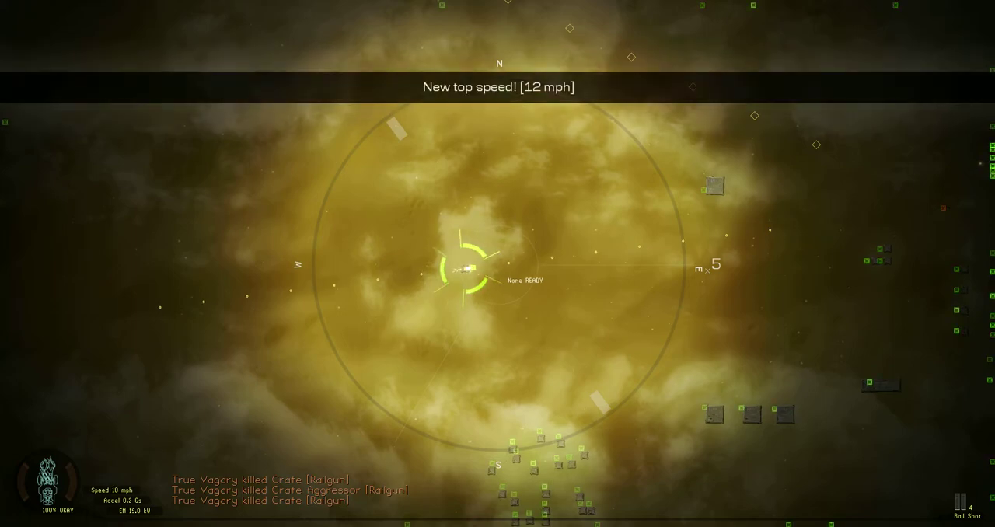
click(466, 268)
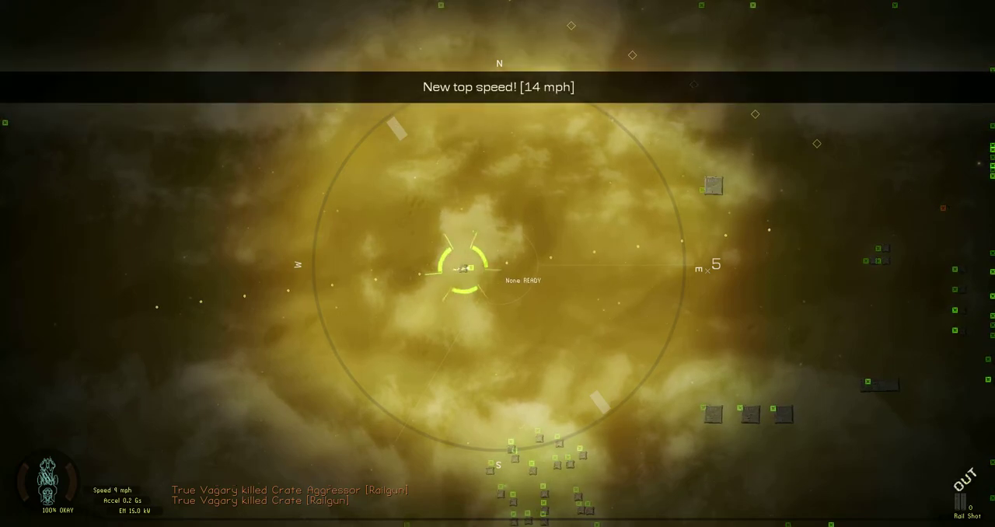
scroll(466, 268, up, 3)
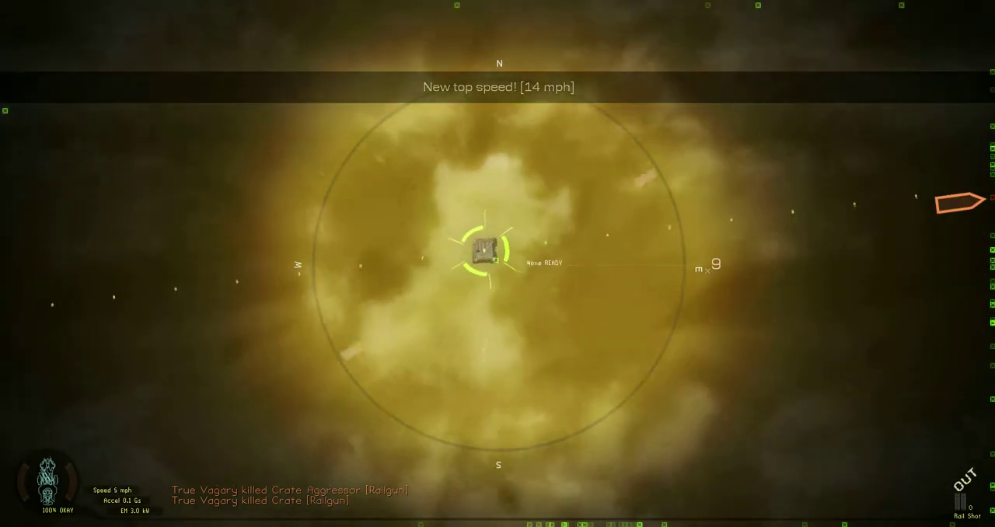
scroll(497, 265, down, 1)
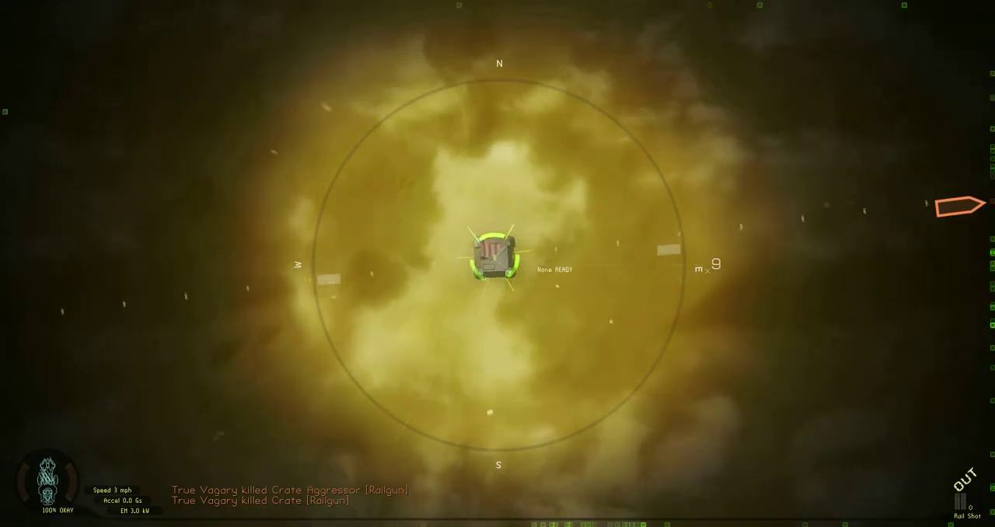
scroll(498, 264, up, 1)
scroll(498, 264, down, 1)
scroll(498, 264, down, 2)
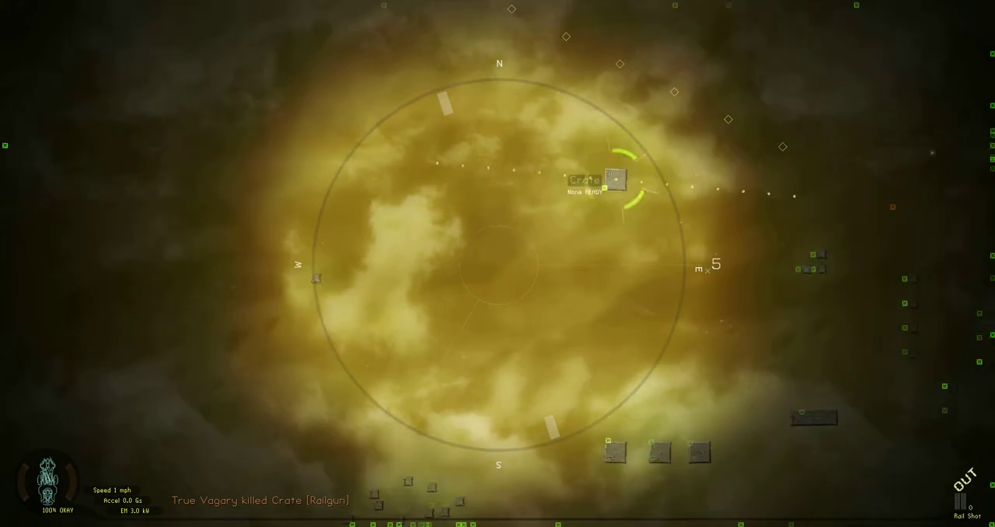
scroll(498, 265, up, 1)
scroll(497, 264, up, 4)
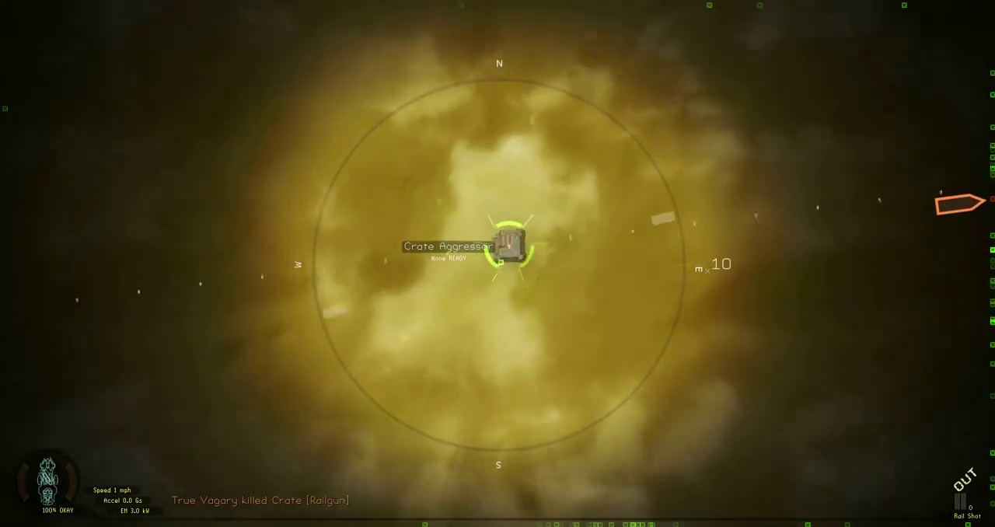
- Exit the test flight and pick Scale in the hangar after briefly viewing F-242 E
key(Escape)
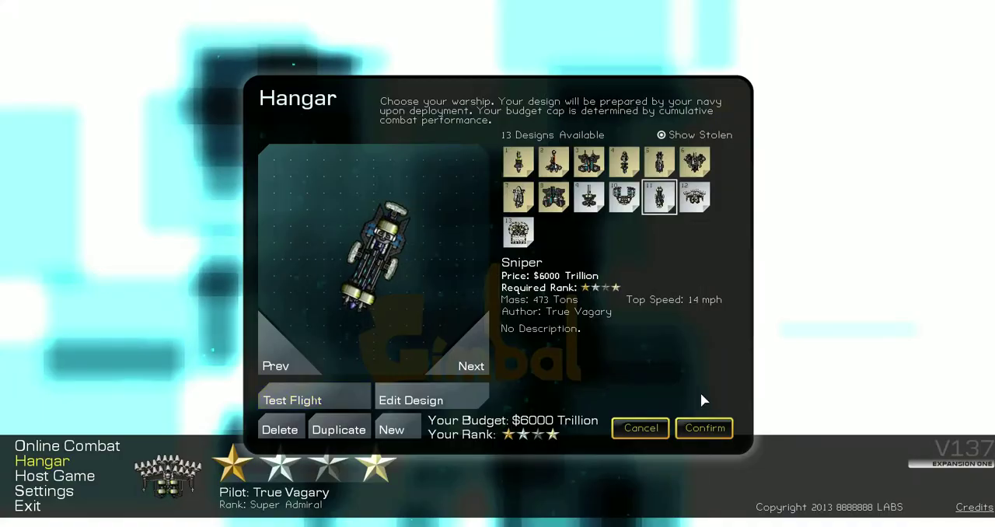
click(702, 194)
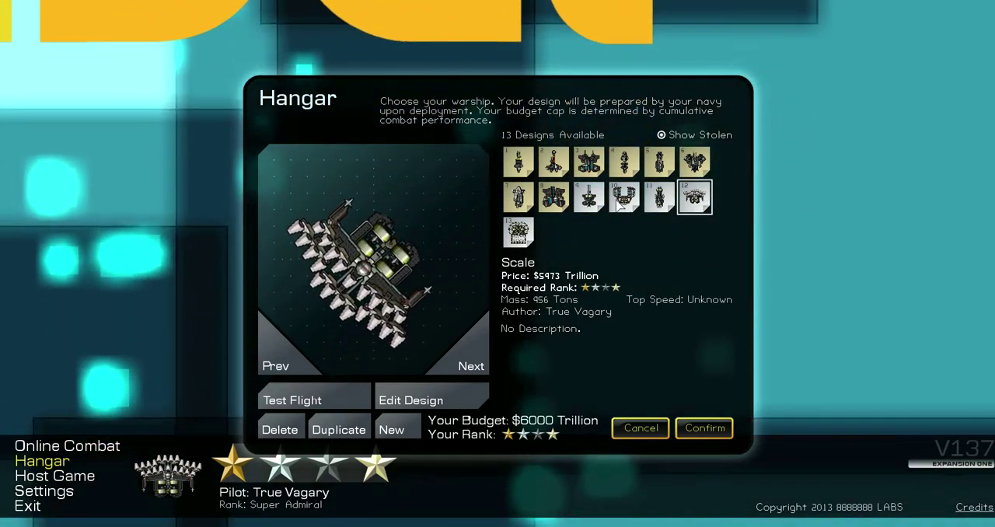
click(588, 198)
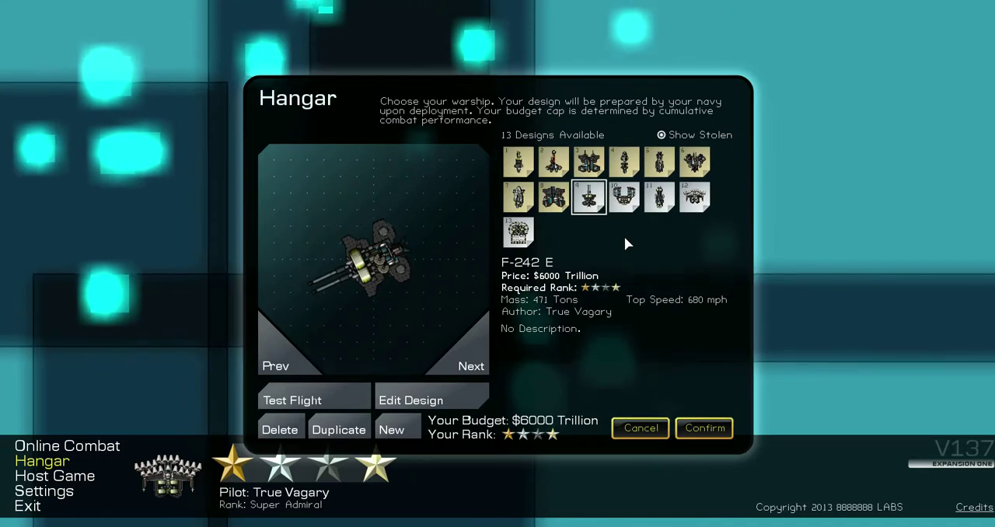
click(694, 208)
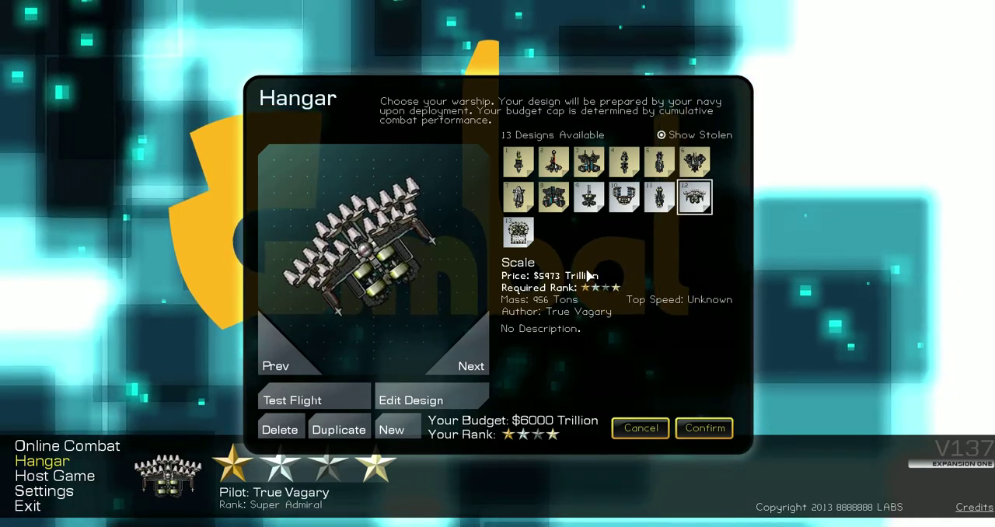
- Browse the Scale design's sensor and weapon part categories, then grab the Hombre Platform part
click(416, 401)
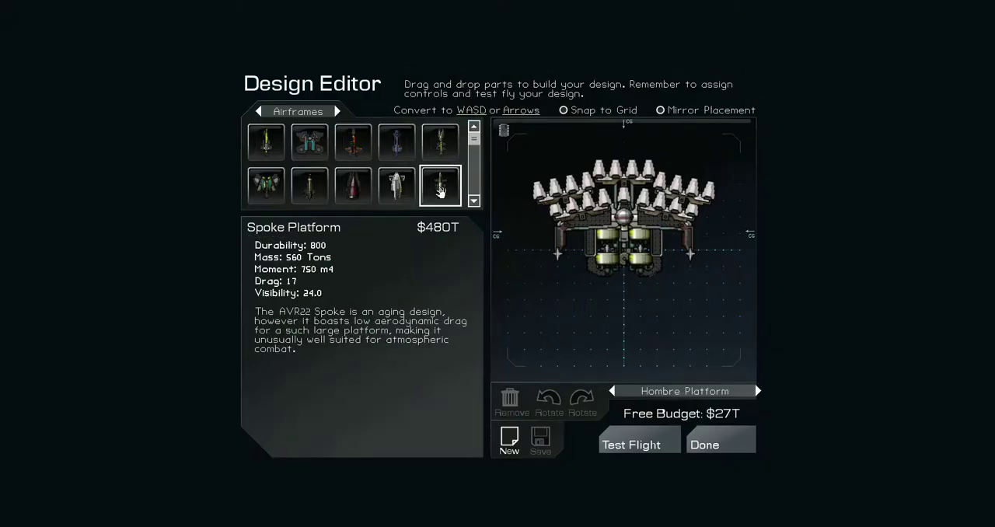
click(338, 111)
click(337, 111)
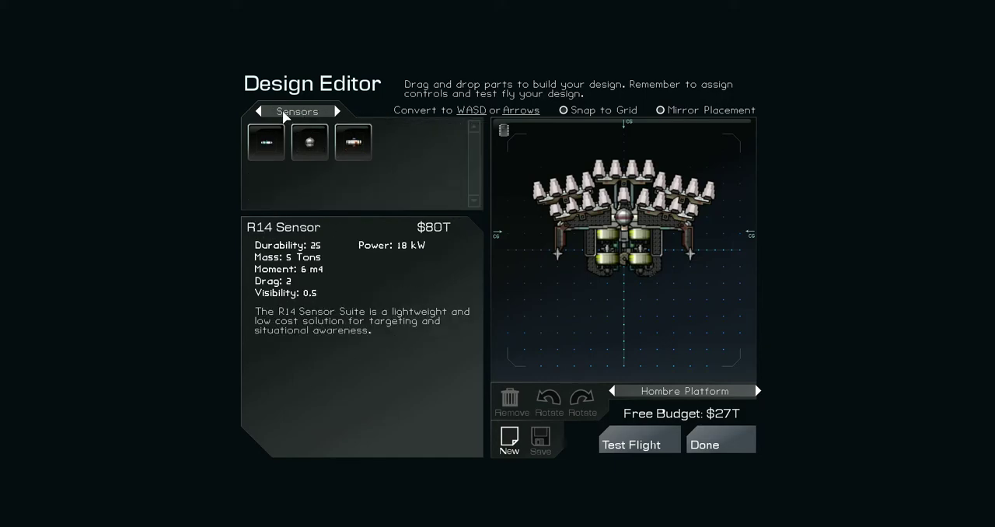
click(258, 111)
scroll(409, 175, down, 3)
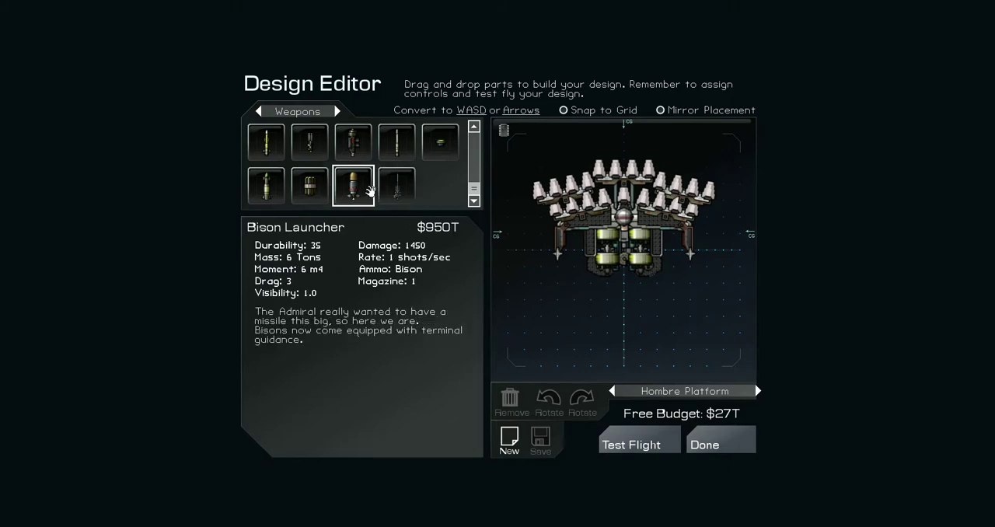
scroll(310, 183, up, 1)
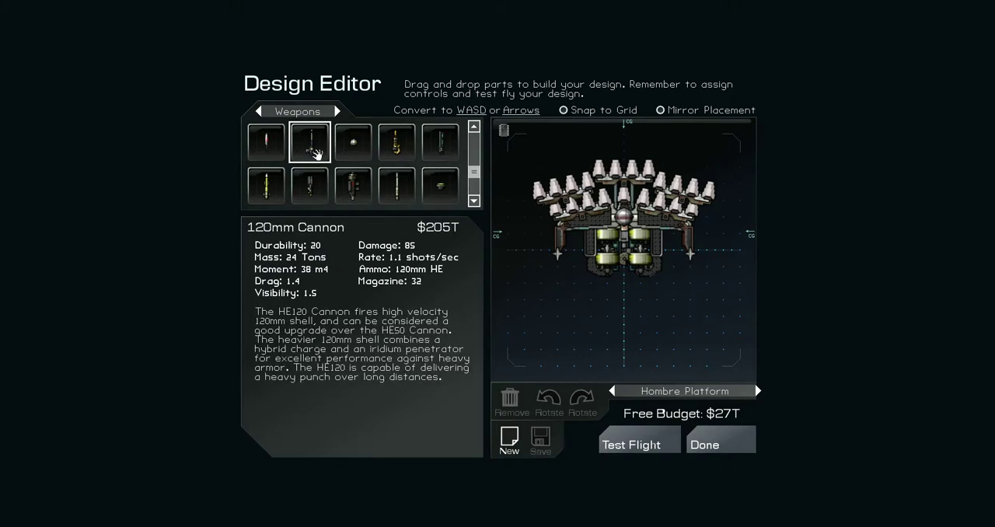
mouse_move(315, 163)
mouse_down()
mouse_move(381, 197)
mouse_move(432, 267)
mouse_up()
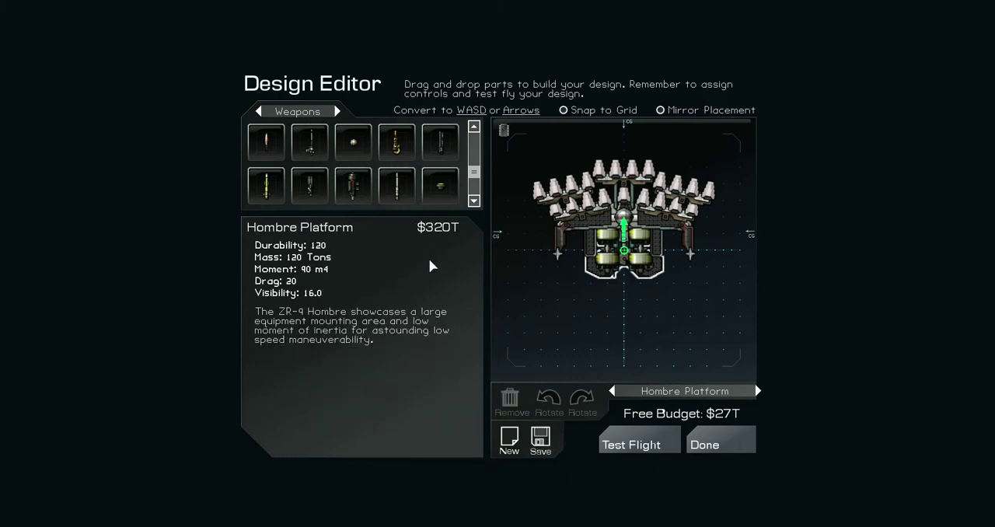
- Fly the Scale ship toward the crates, shoot one with naval guns, and exit to the editor
click(661, 446)
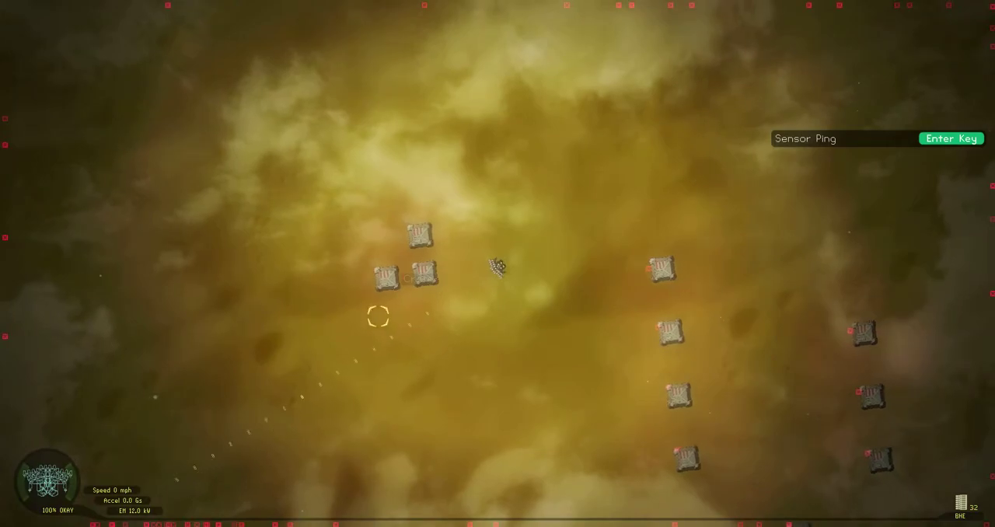
key(d)
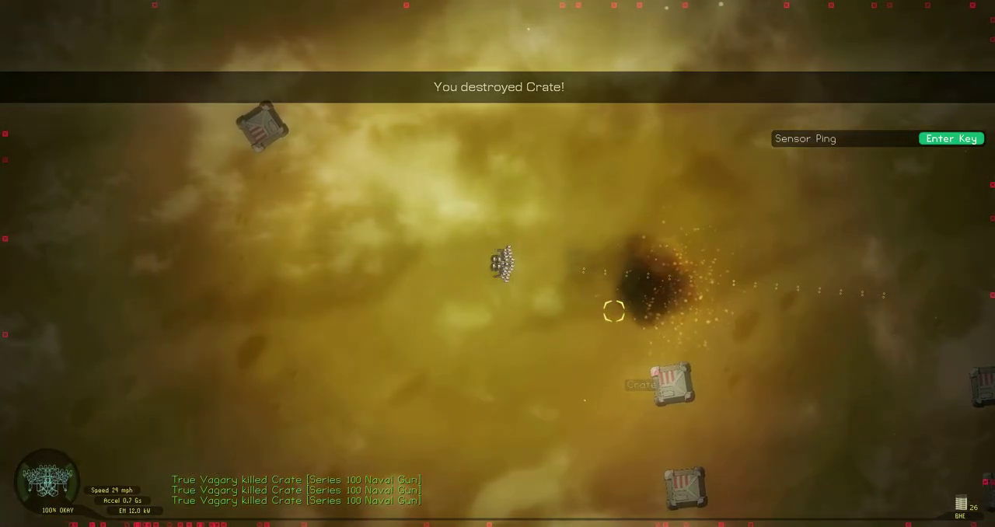
click(605, 325)
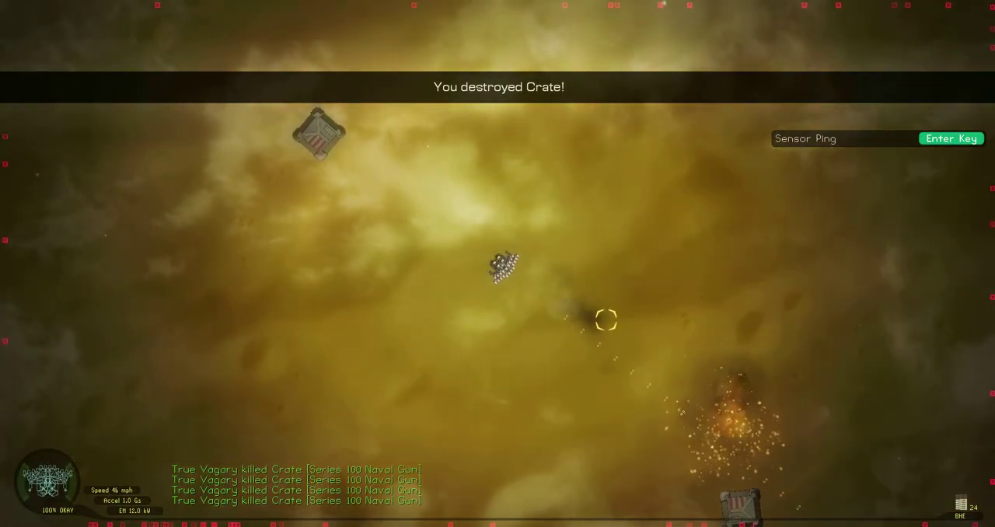
scroll(605, 320, up, 5)
scroll(606, 320, down, 5)
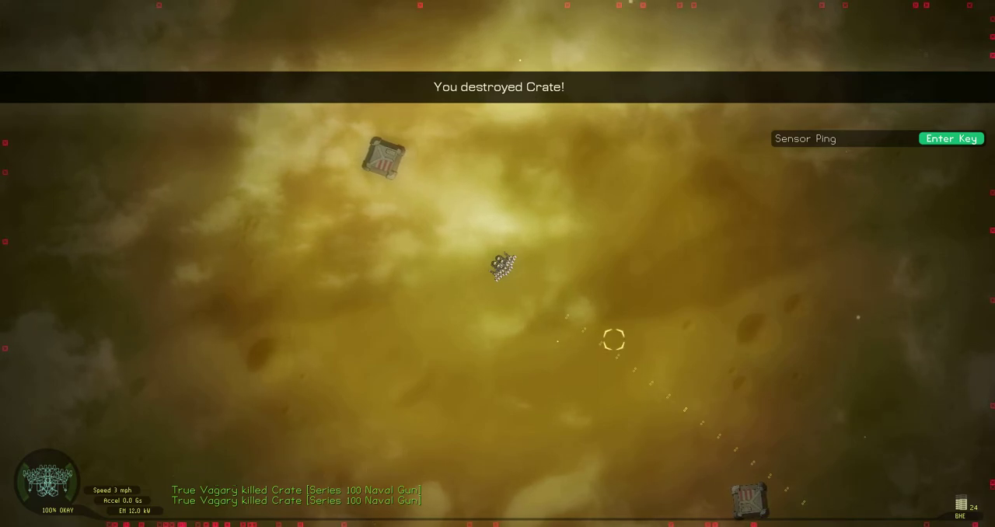
scroll(614, 340, up, 5)
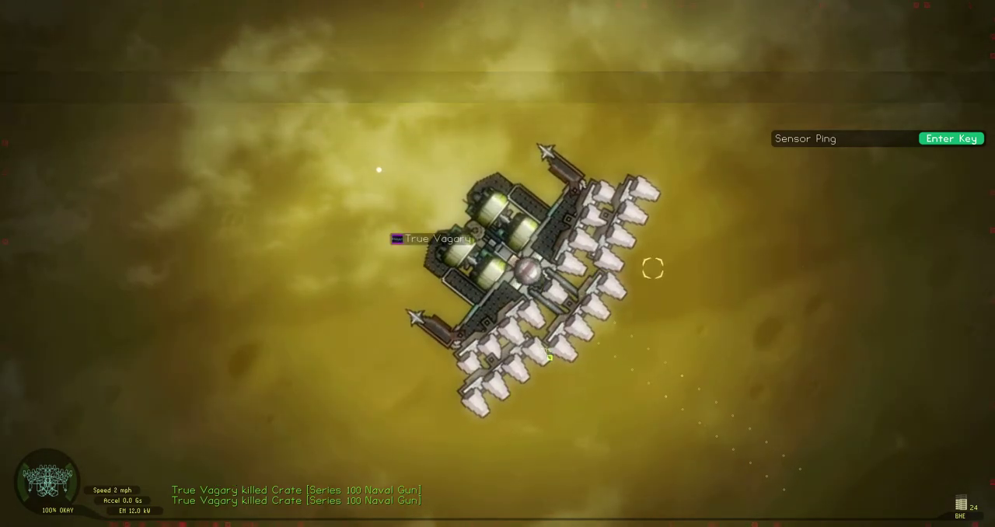
scroll(608, 255, down, 3)
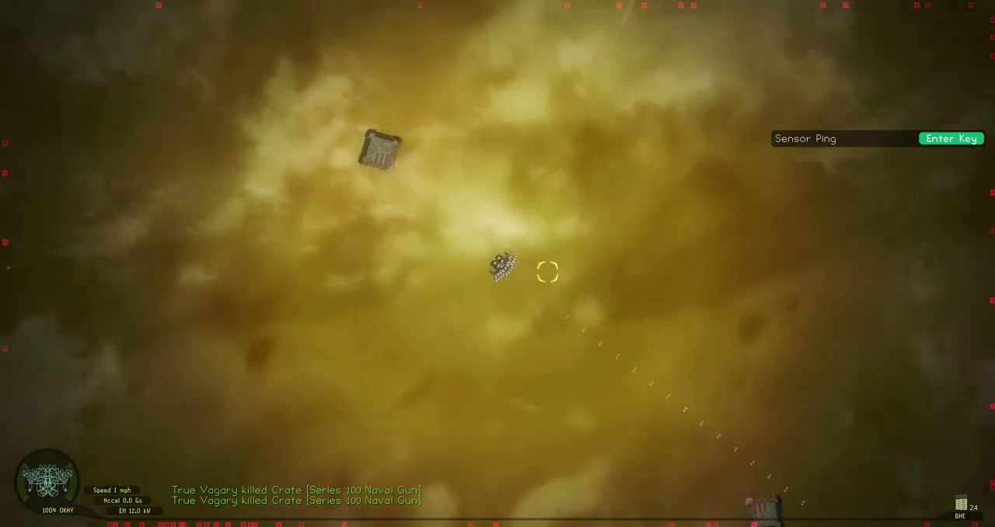
scroll(547, 271, up, 2)
scroll(584, 322, down, 3)
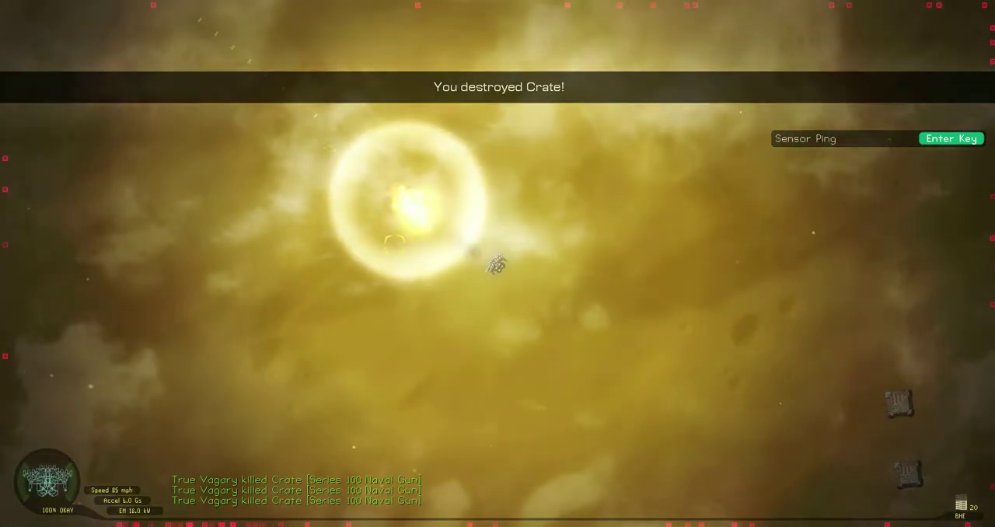
scroll(533, 282, up, 5)
scroll(540, 285, up, 3)
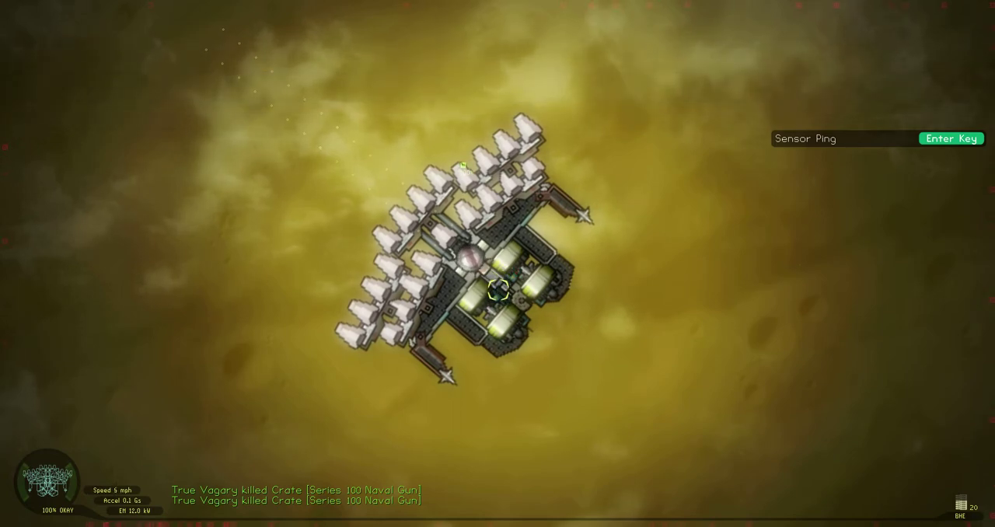
key(Escape)
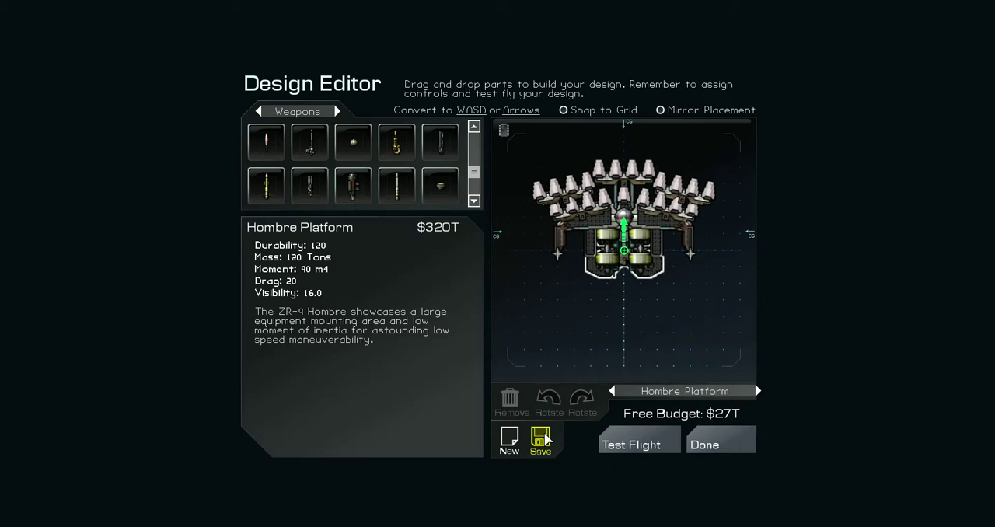
- Save the Scale design, dismiss the saved confirmation, and finish editing back to the hangar
click(547, 440)
click(511, 376)
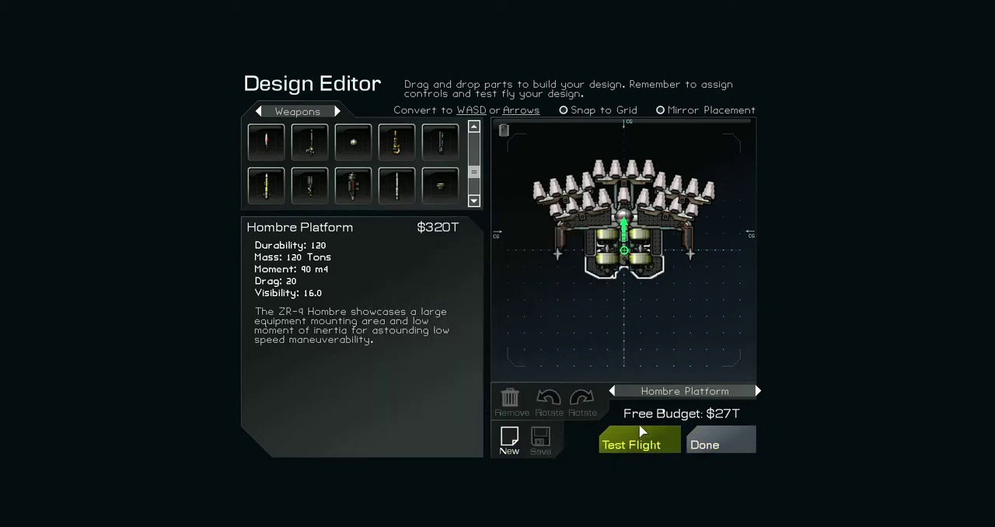
click(725, 450)
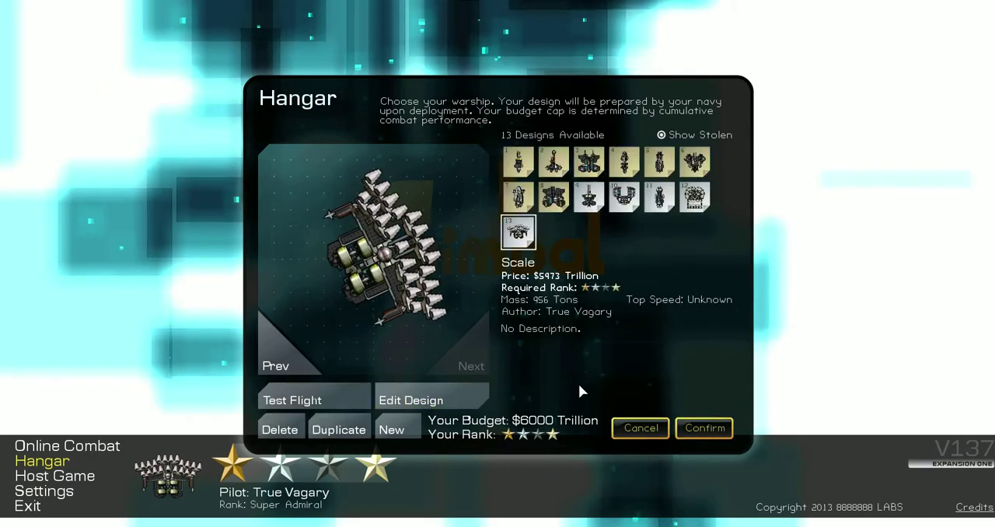